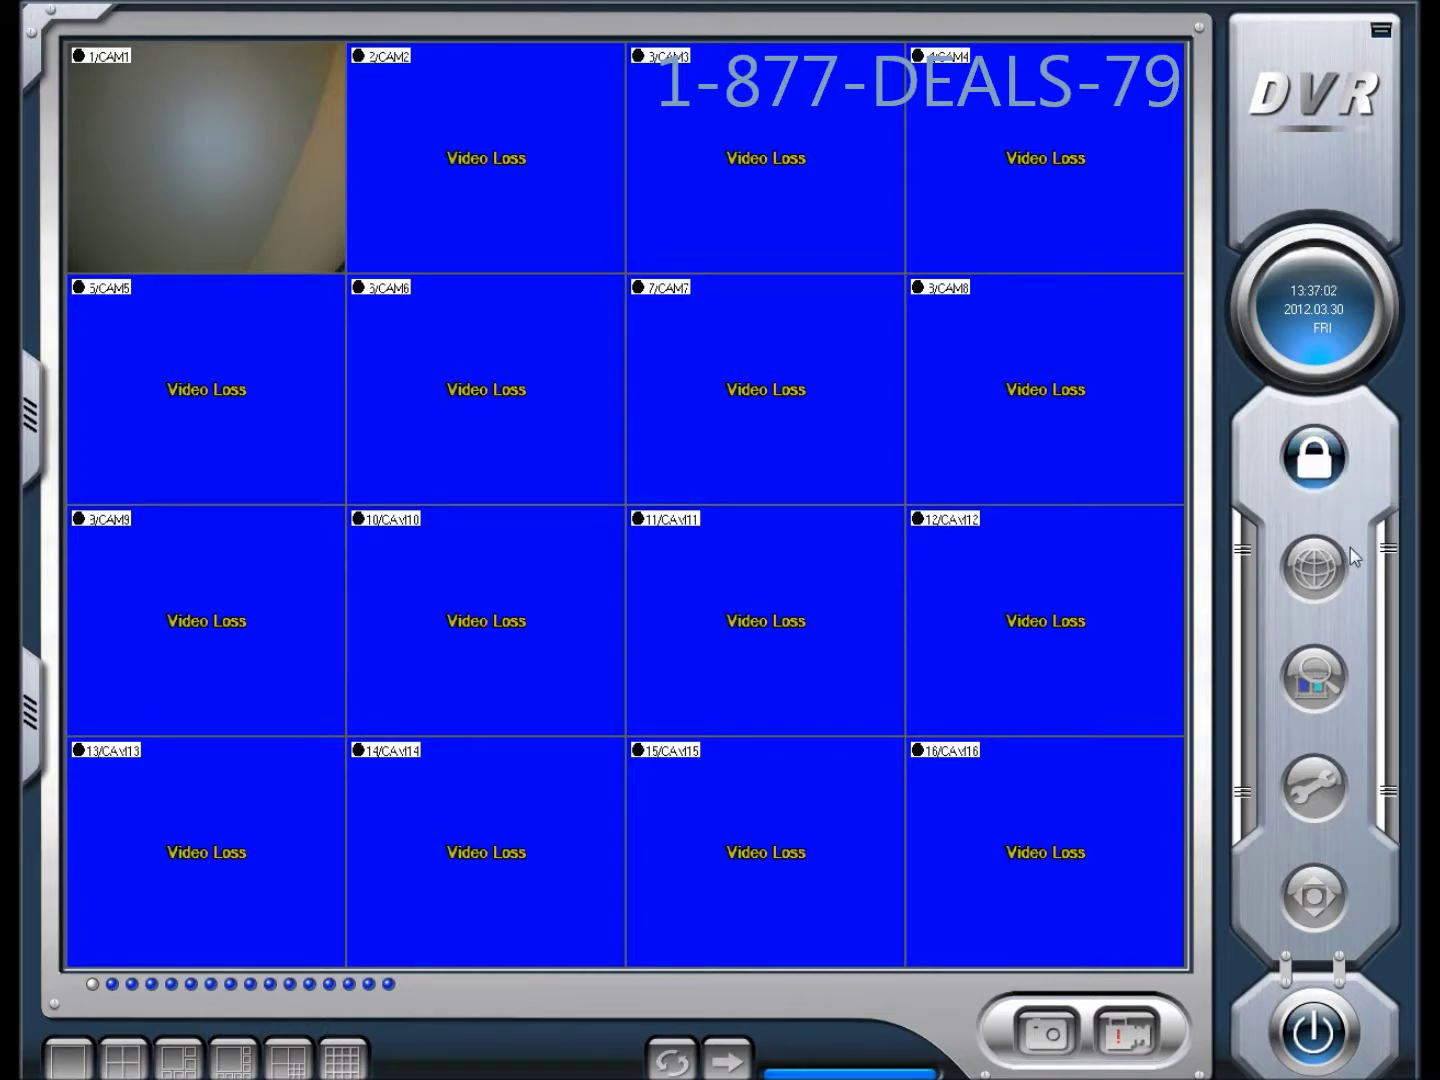
# Log in as user SYSTEM with its password to unlock the 16-channel live view
pyautogui.click(1316, 462)
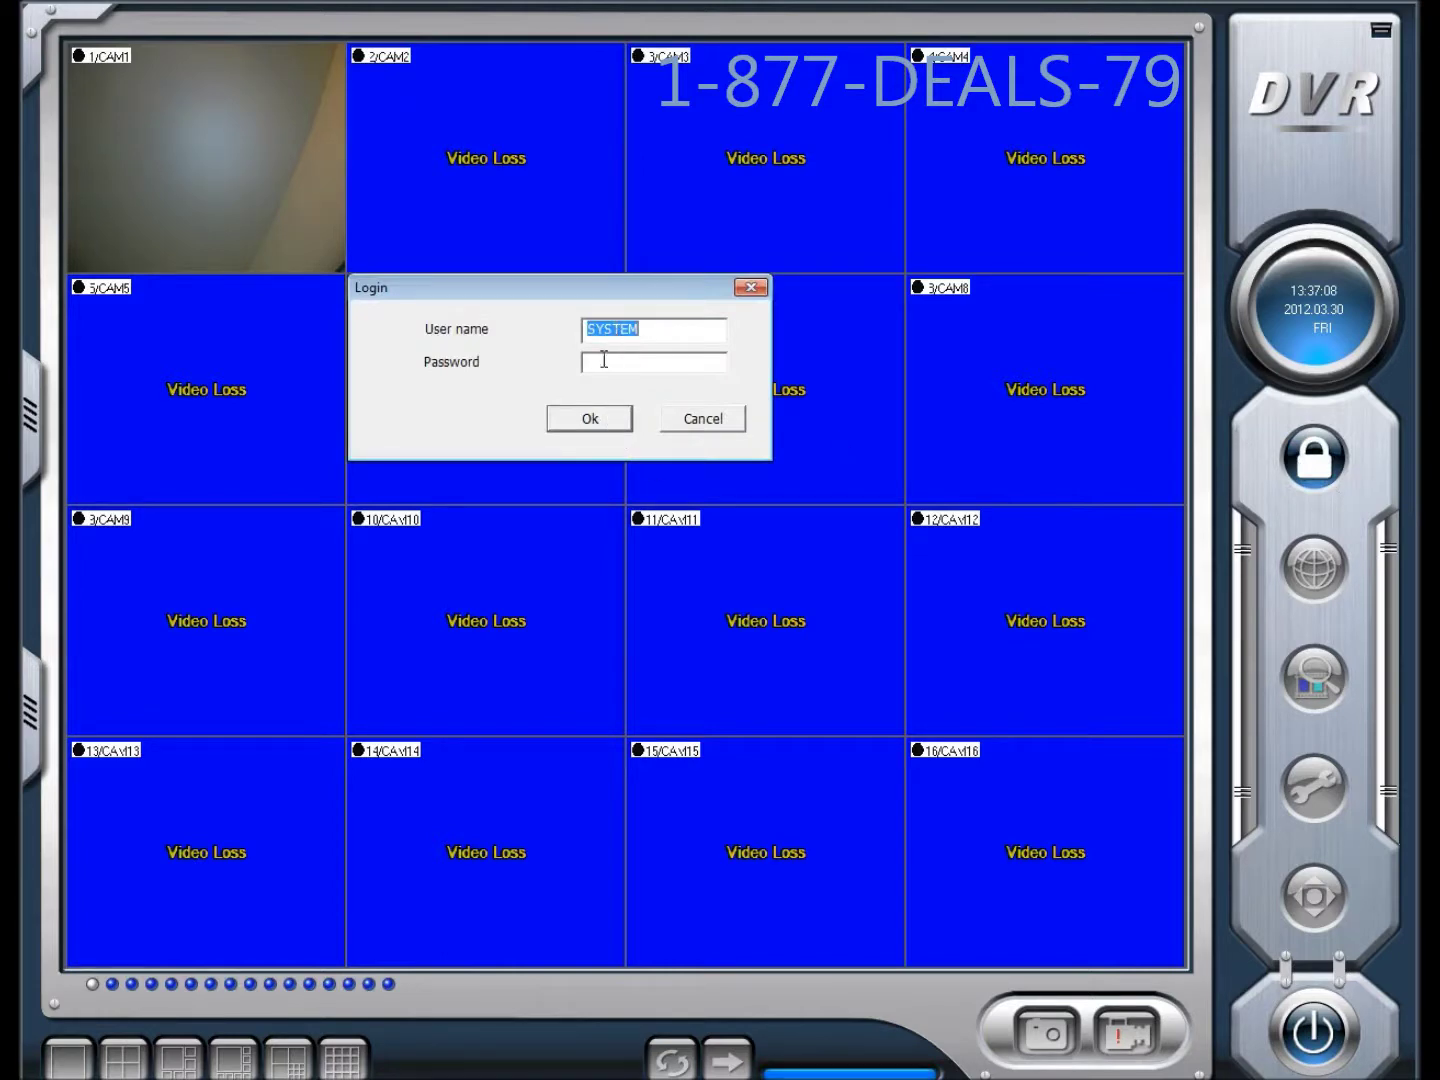
pyautogui.click(609, 425)
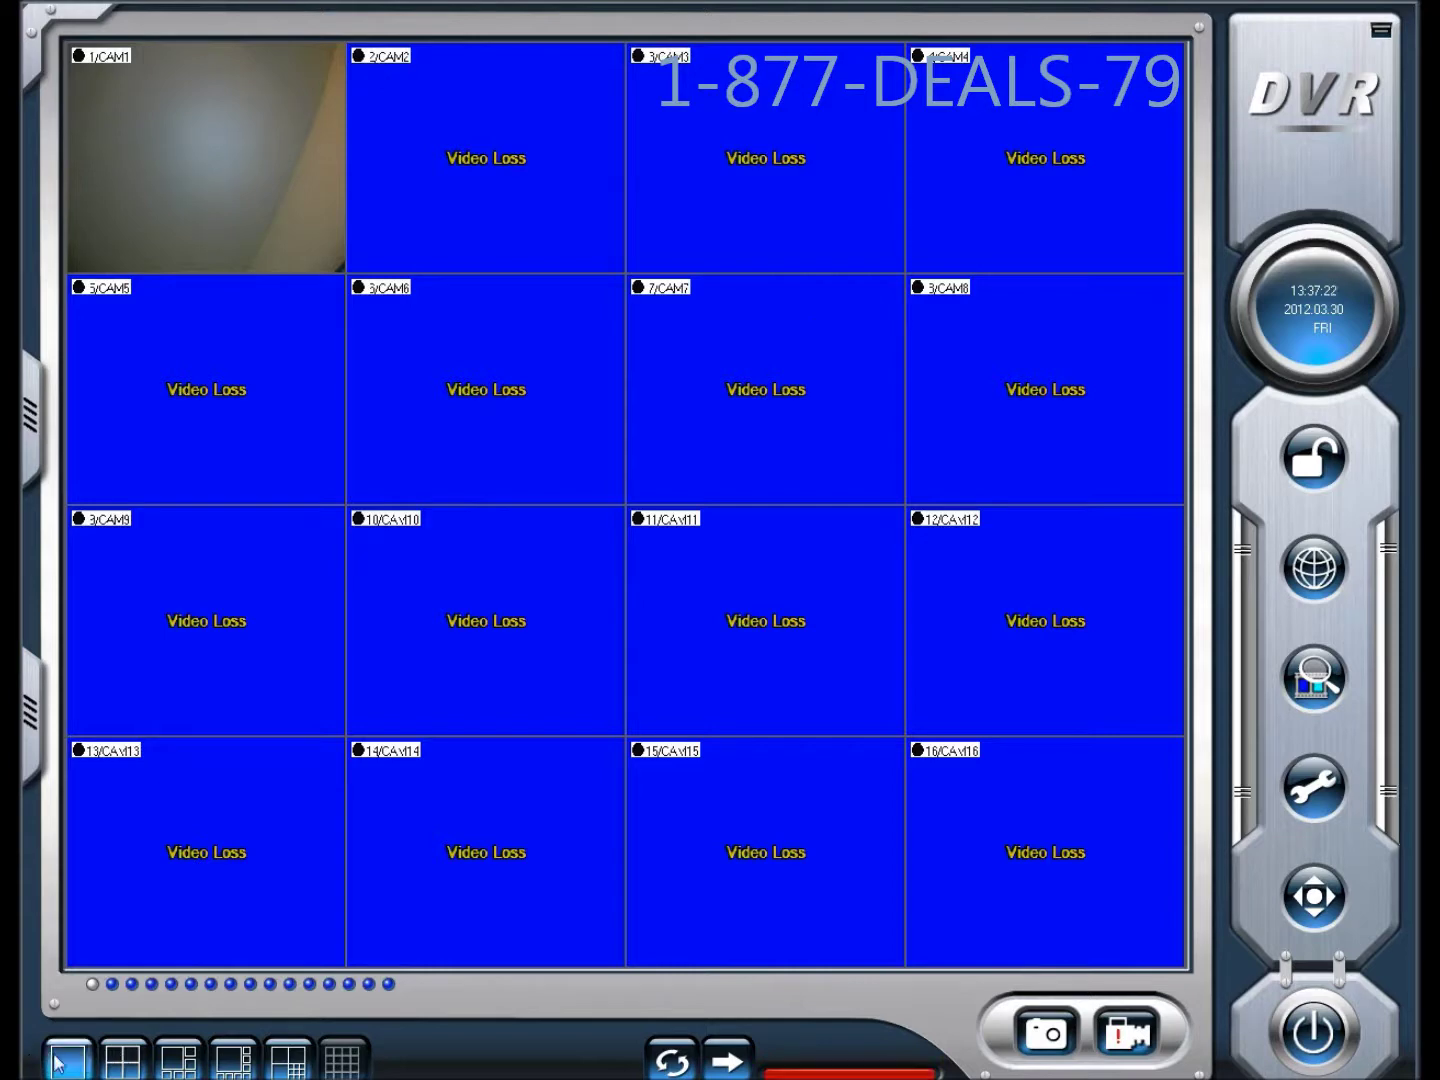
pyautogui.click(87, 1067)
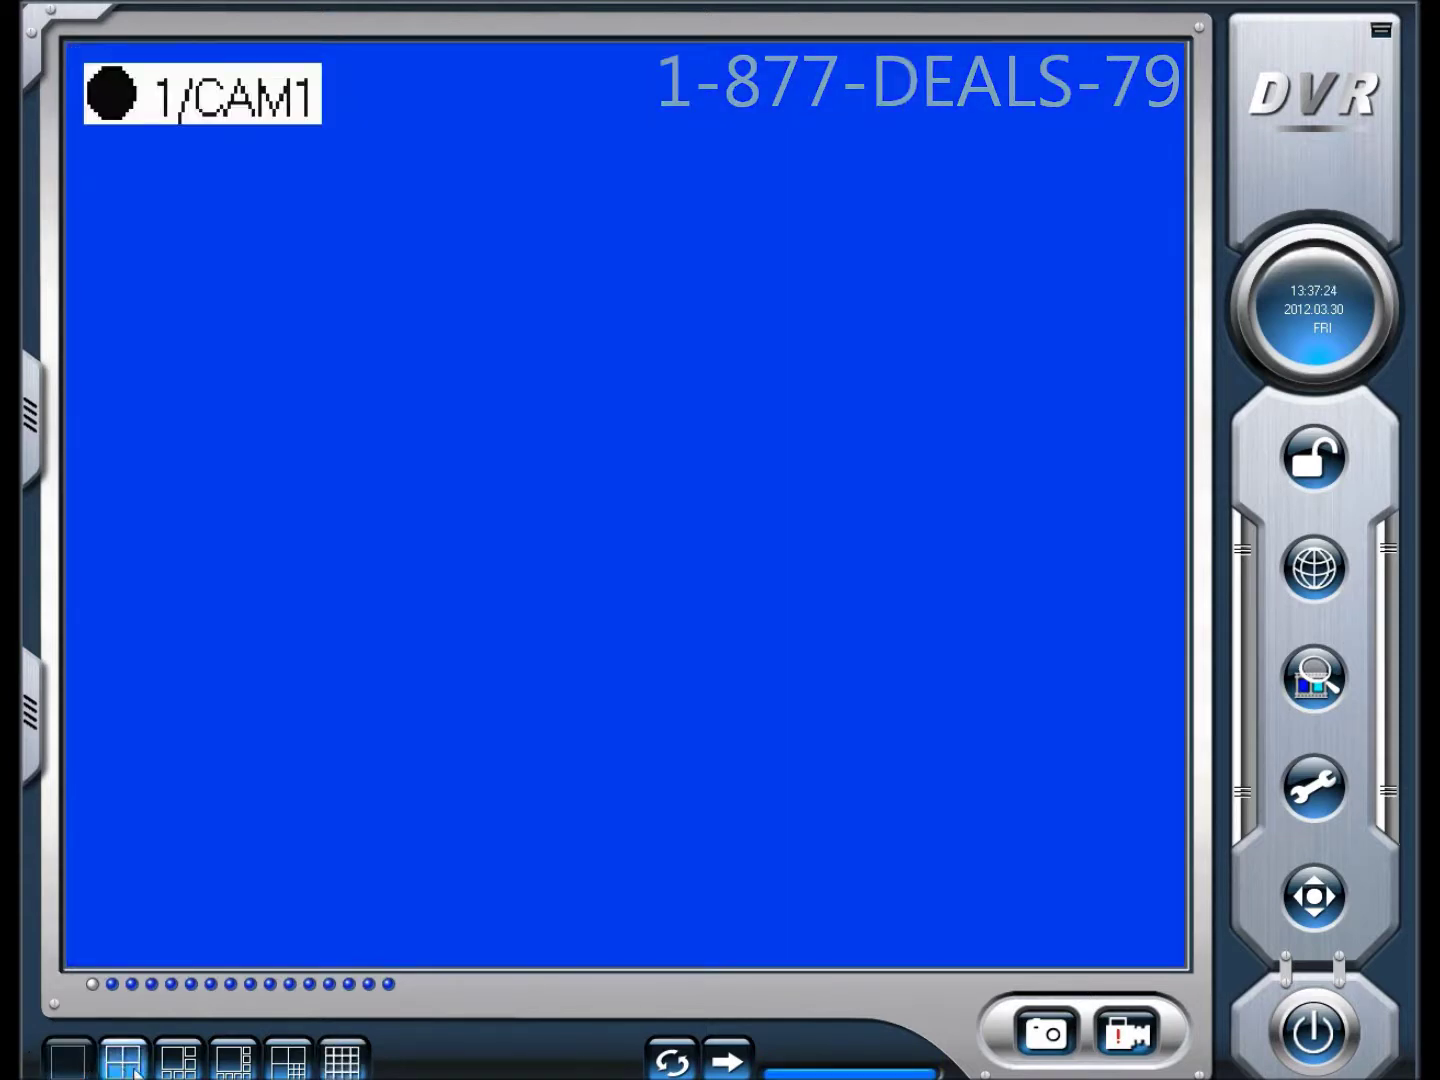
pyautogui.click(177, 1068)
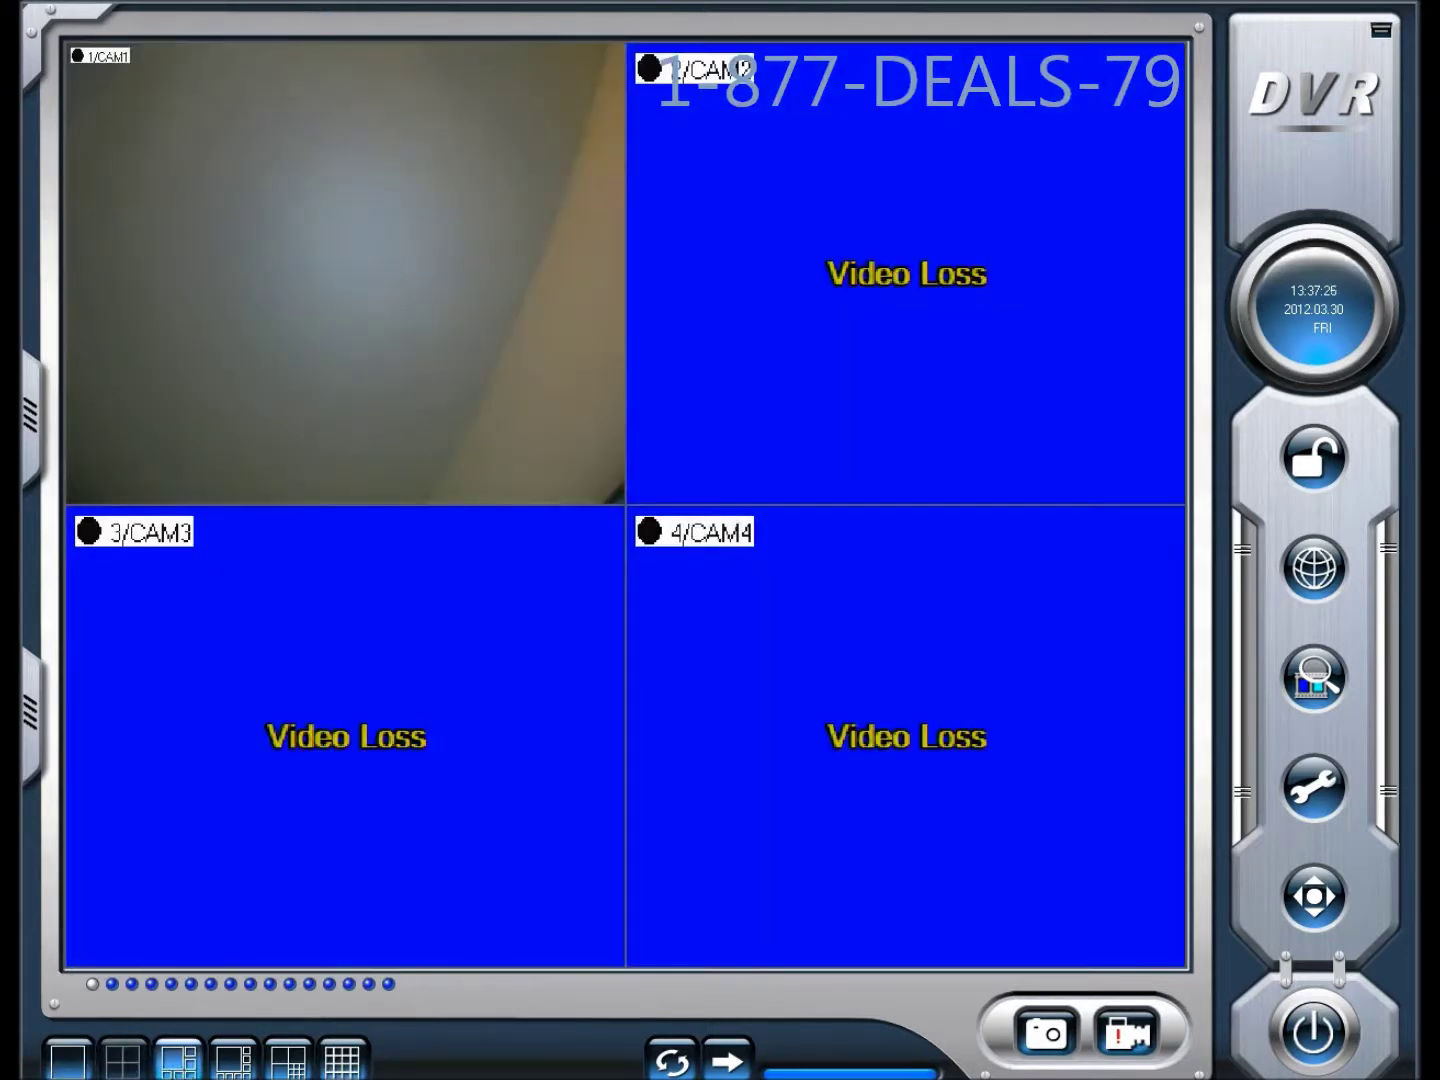
pyautogui.click(246, 1064)
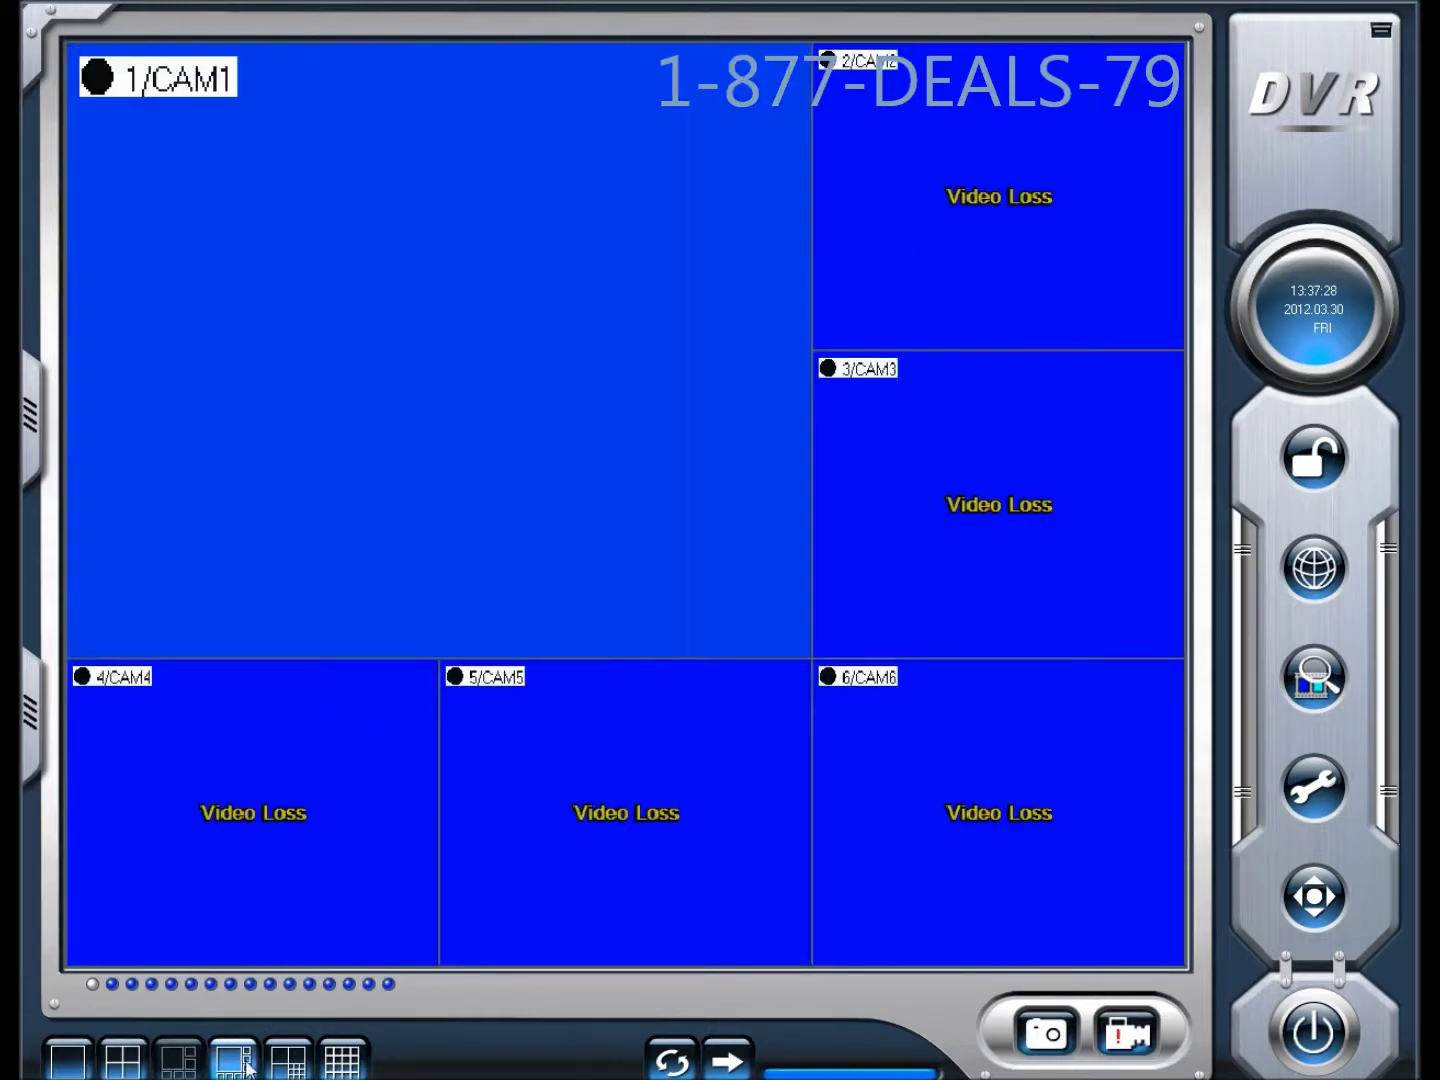
pyautogui.click(287, 1066)
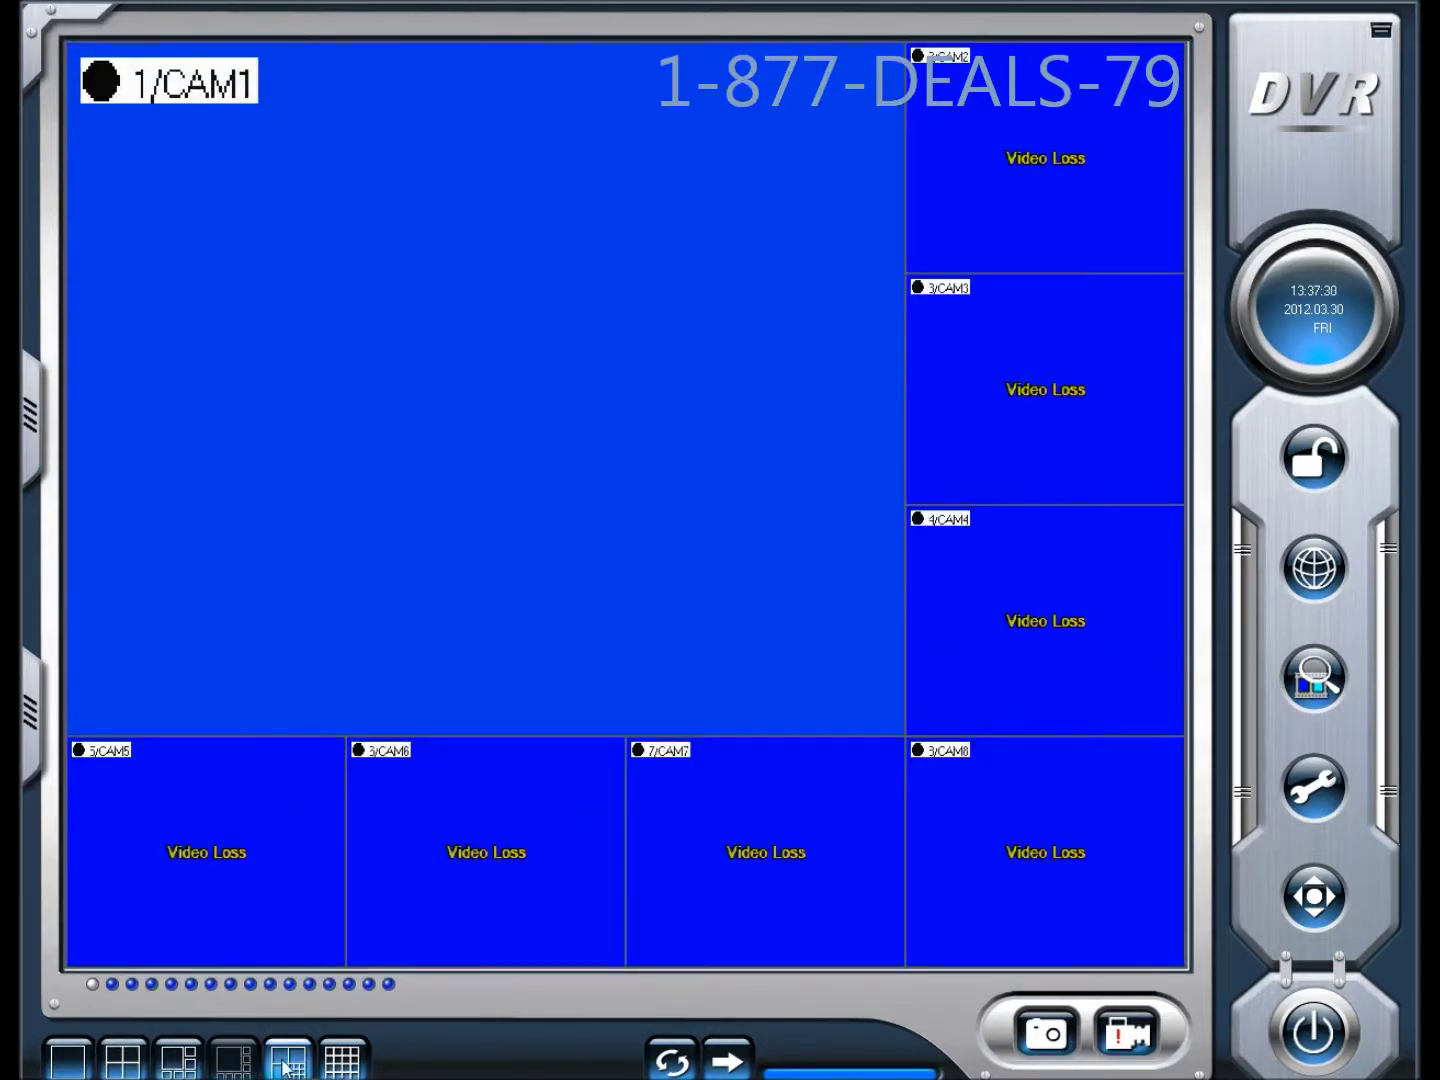
pyautogui.click(287, 1065)
pyautogui.click(360, 1064)
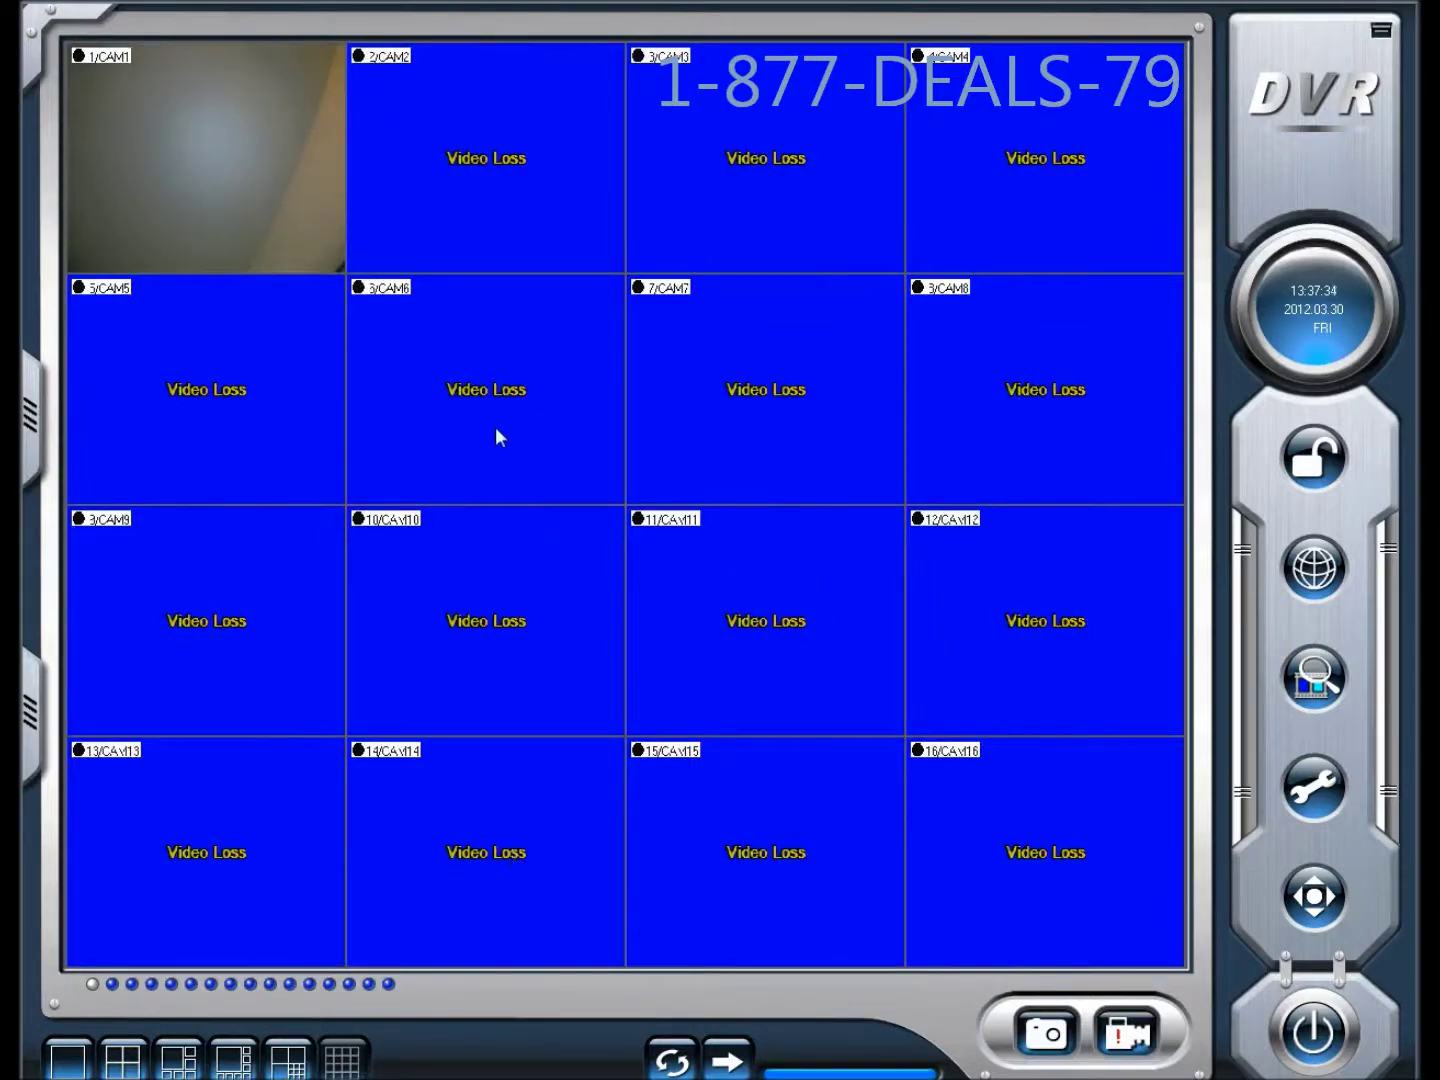
pyautogui.click(250, 170)
pyautogui.moveTo(250, 170); pyautogui.dragTo(509, 401)
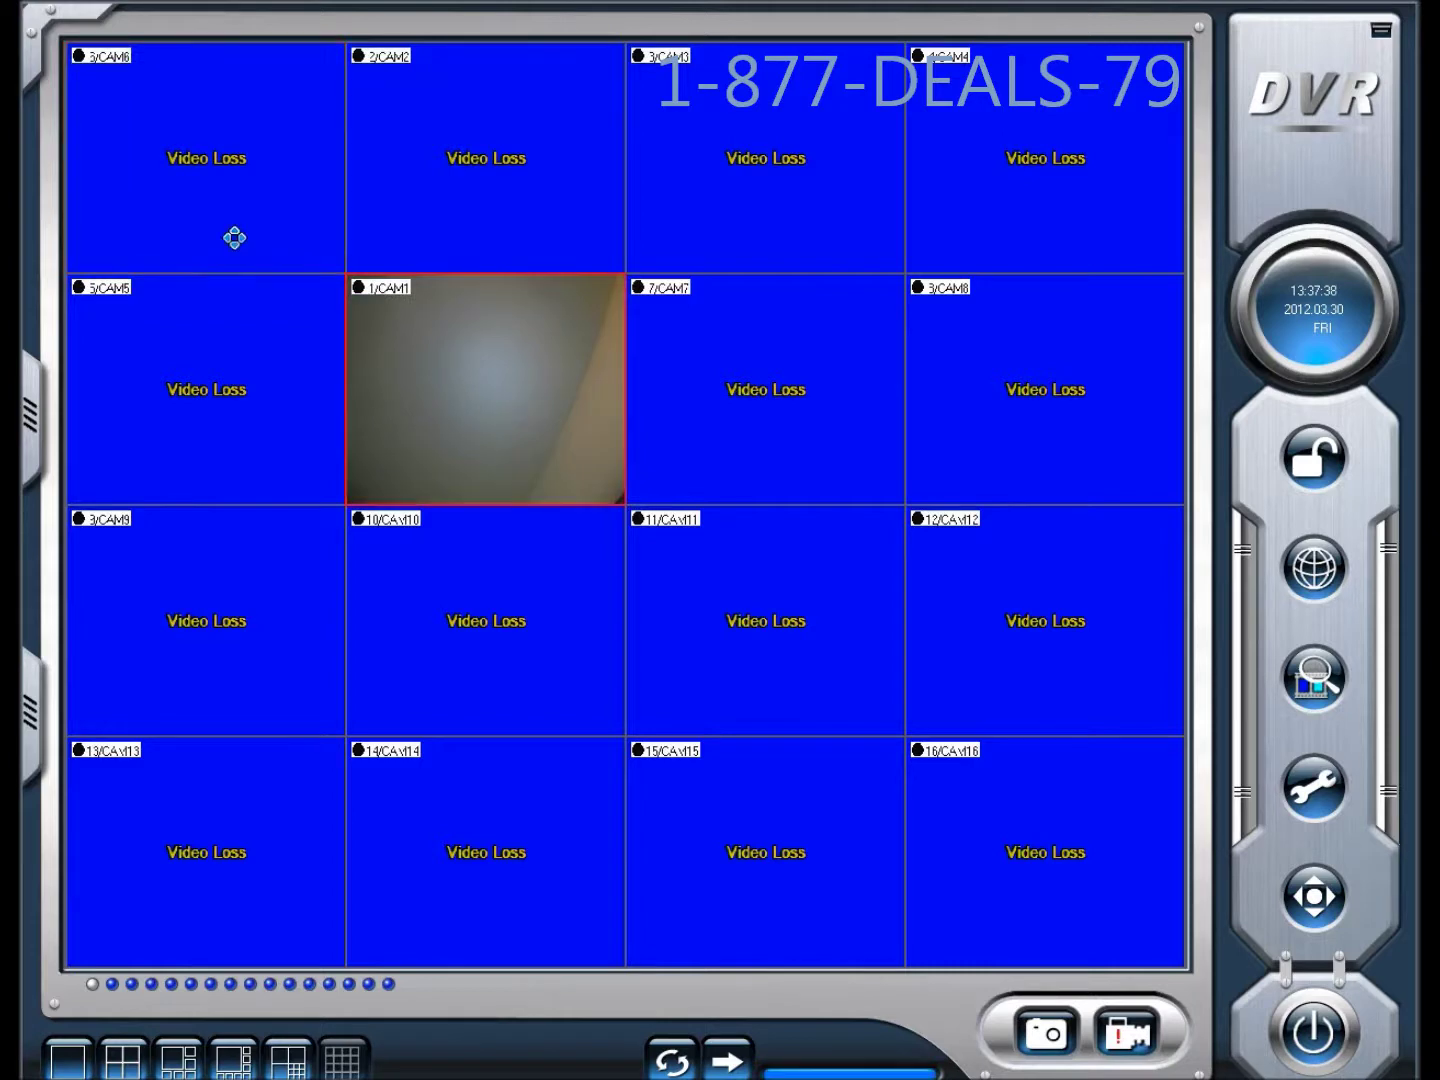
pyautogui.moveTo(234, 237); pyautogui.dragTo(236, 240)
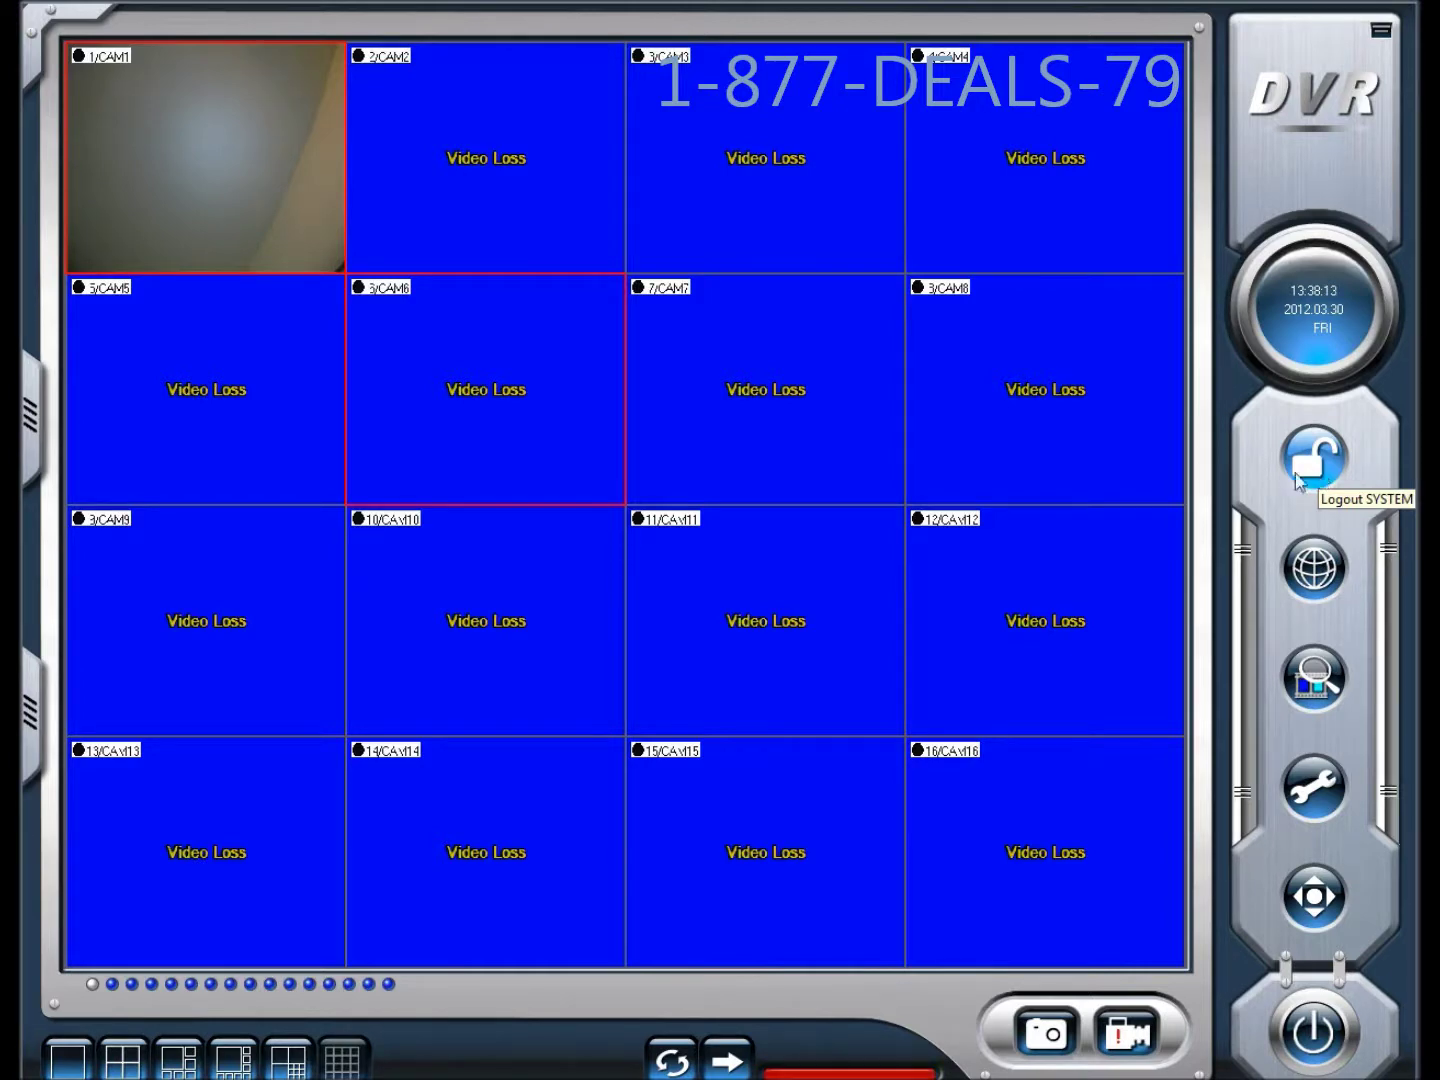
# In Basic Configuration, select drive E: for recording storage and turn on Recycle
pyautogui.click(1298, 897)
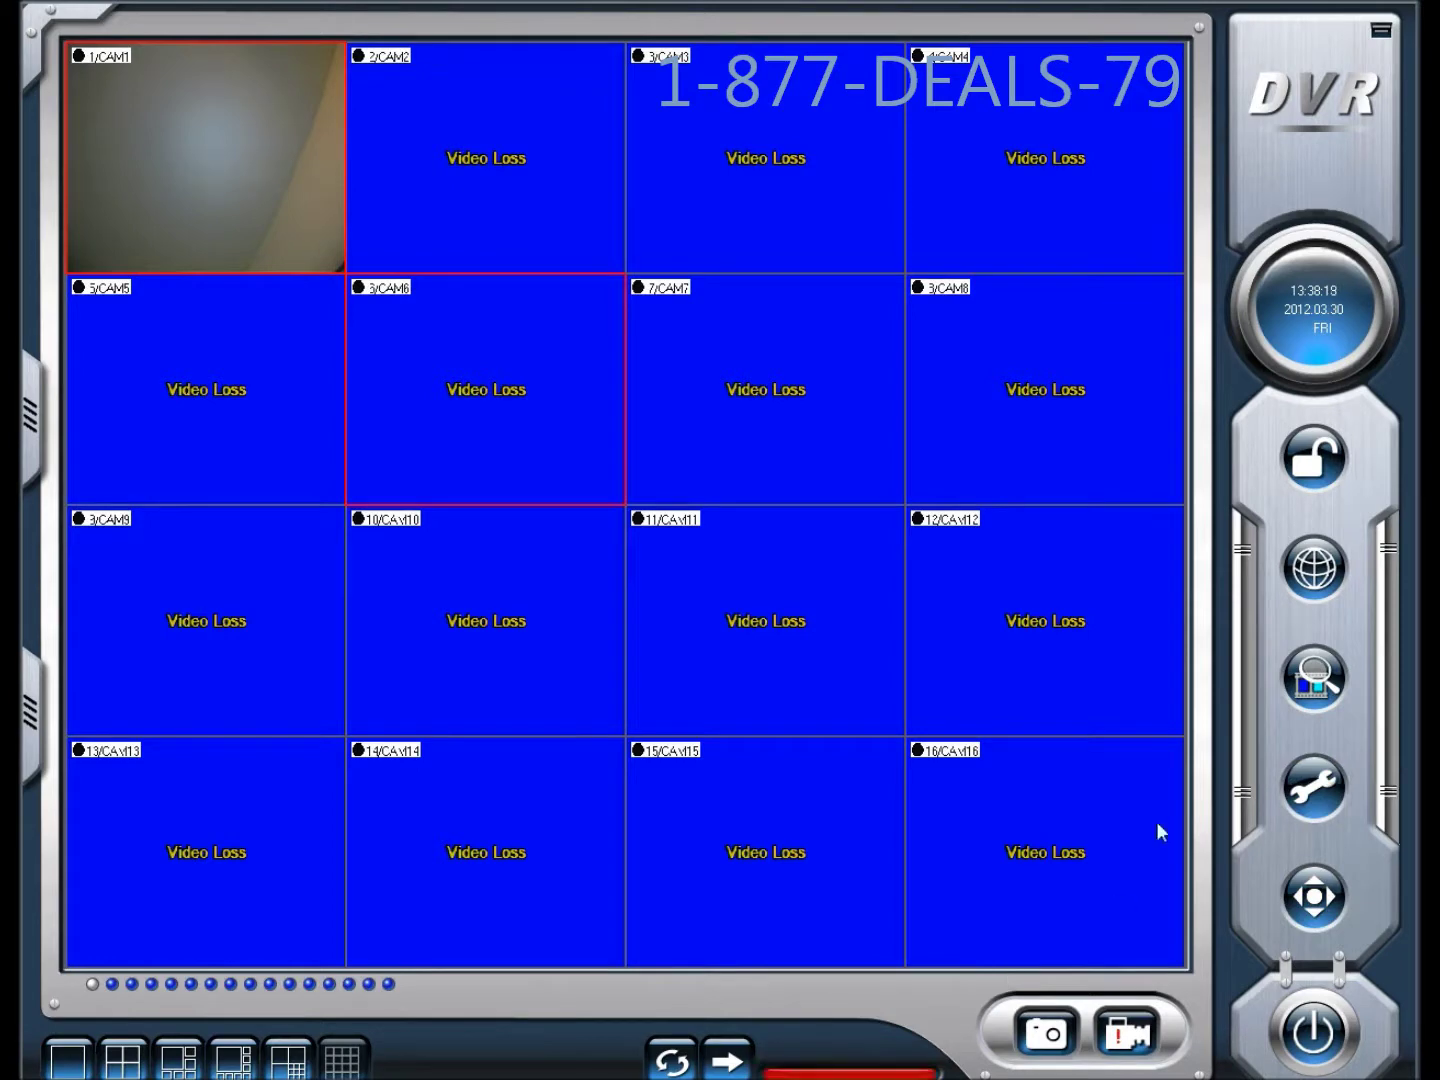
pyautogui.click(1338, 795)
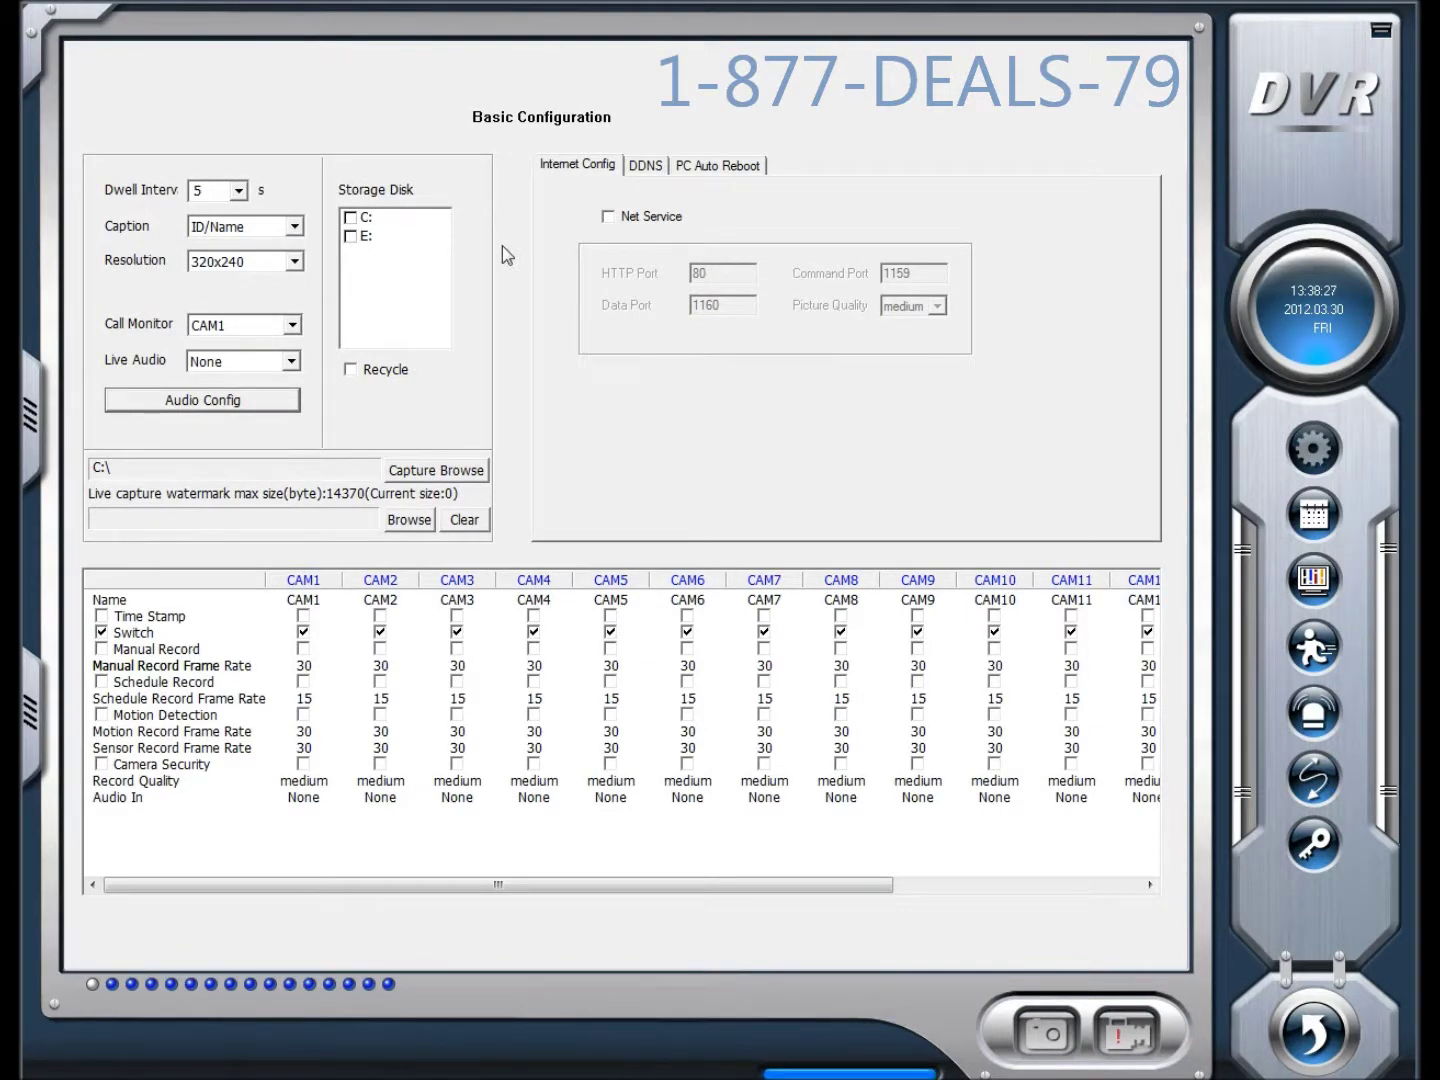
pyautogui.click(351, 237)
pyautogui.click(351, 369)
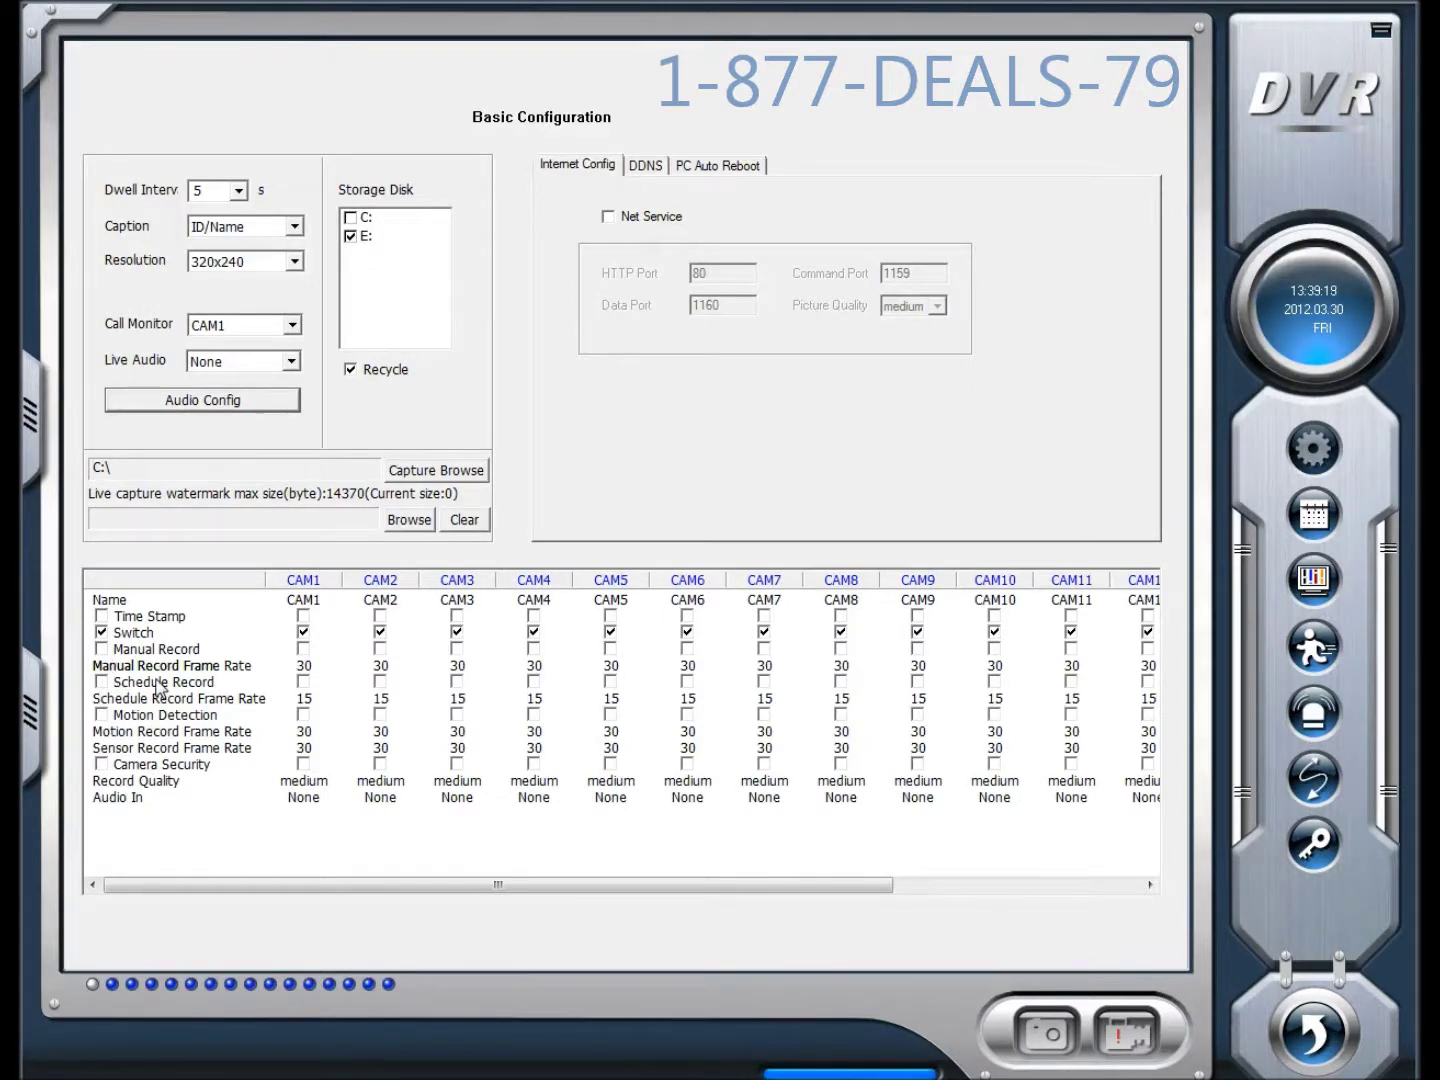
# Enable Motion Detection on all cameras, review the 30 fps motion/sensor frame rates, then open Schedule Configuration
pyautogui.click(103, 716)
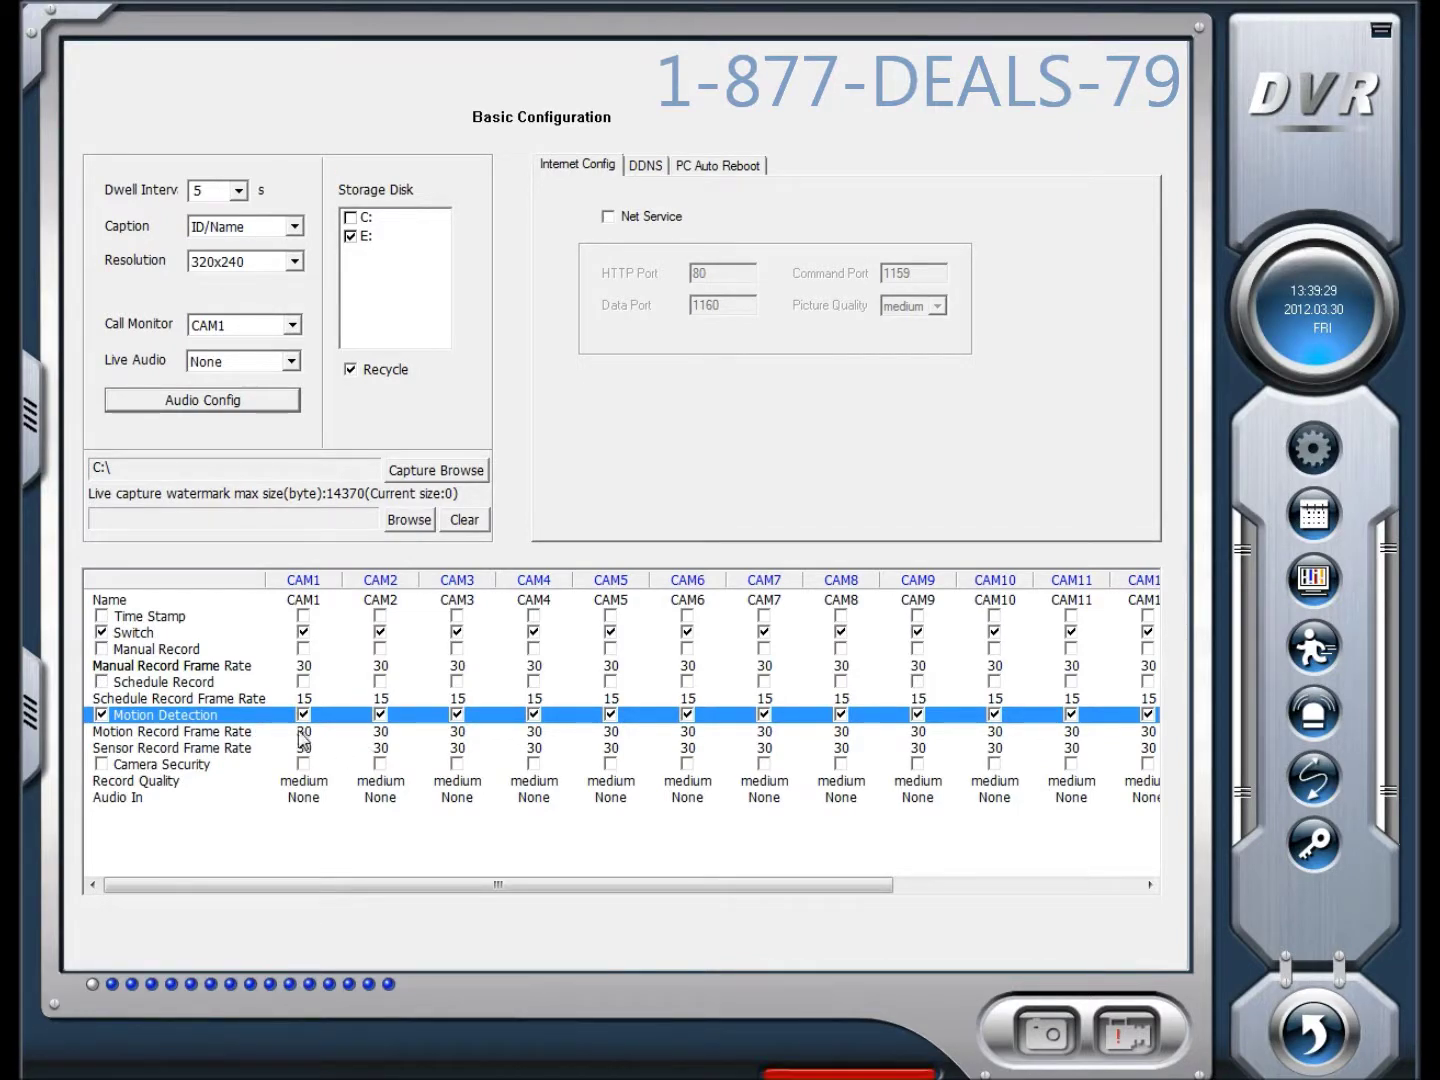
pyautogui.click(221, 734)
pyautogui.click(212, 749)
pyautogui.click(208, 738)
pyautogui.click(208, 748)
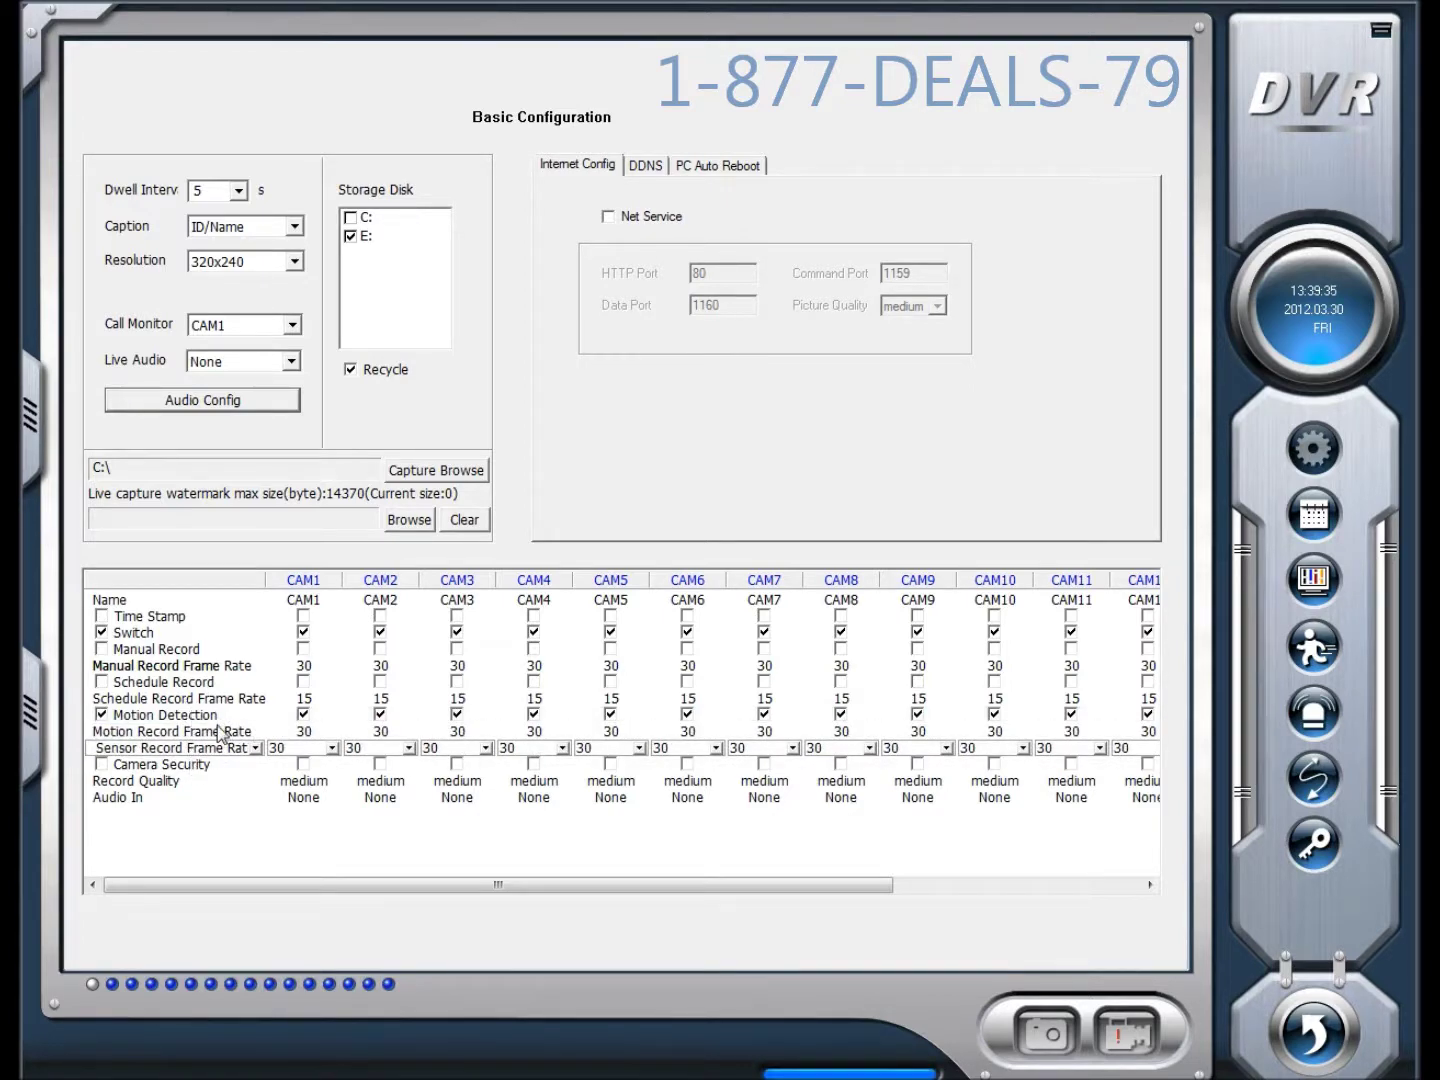
pyautogui.click(222, 734)
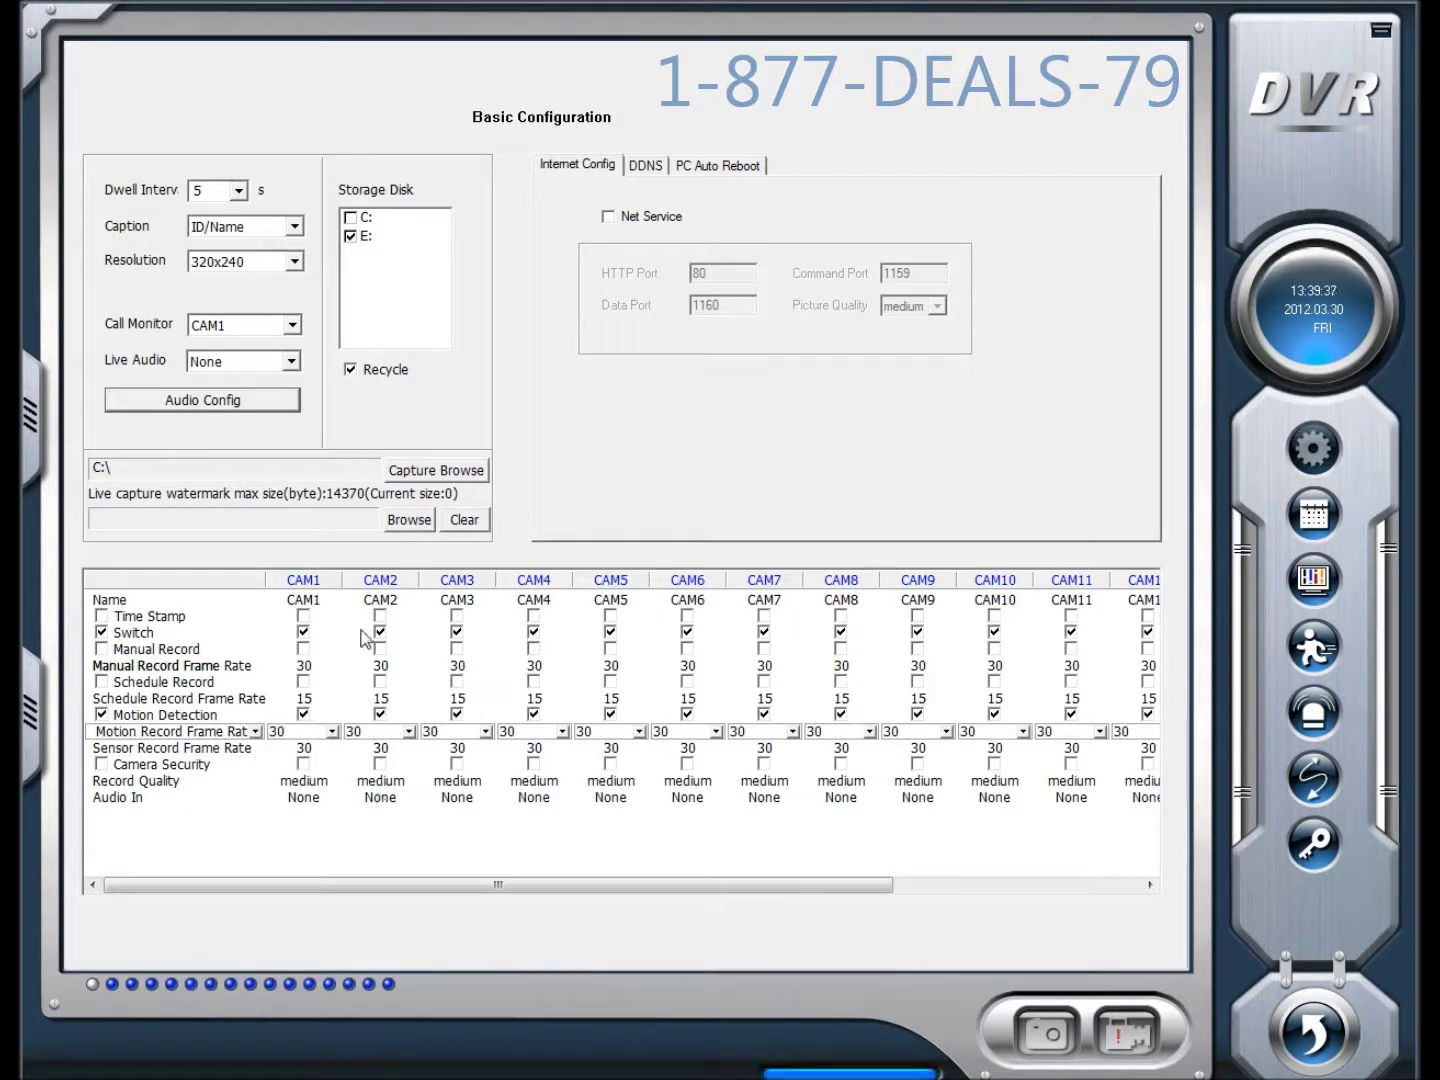
pyautogui.click(1322, 517)
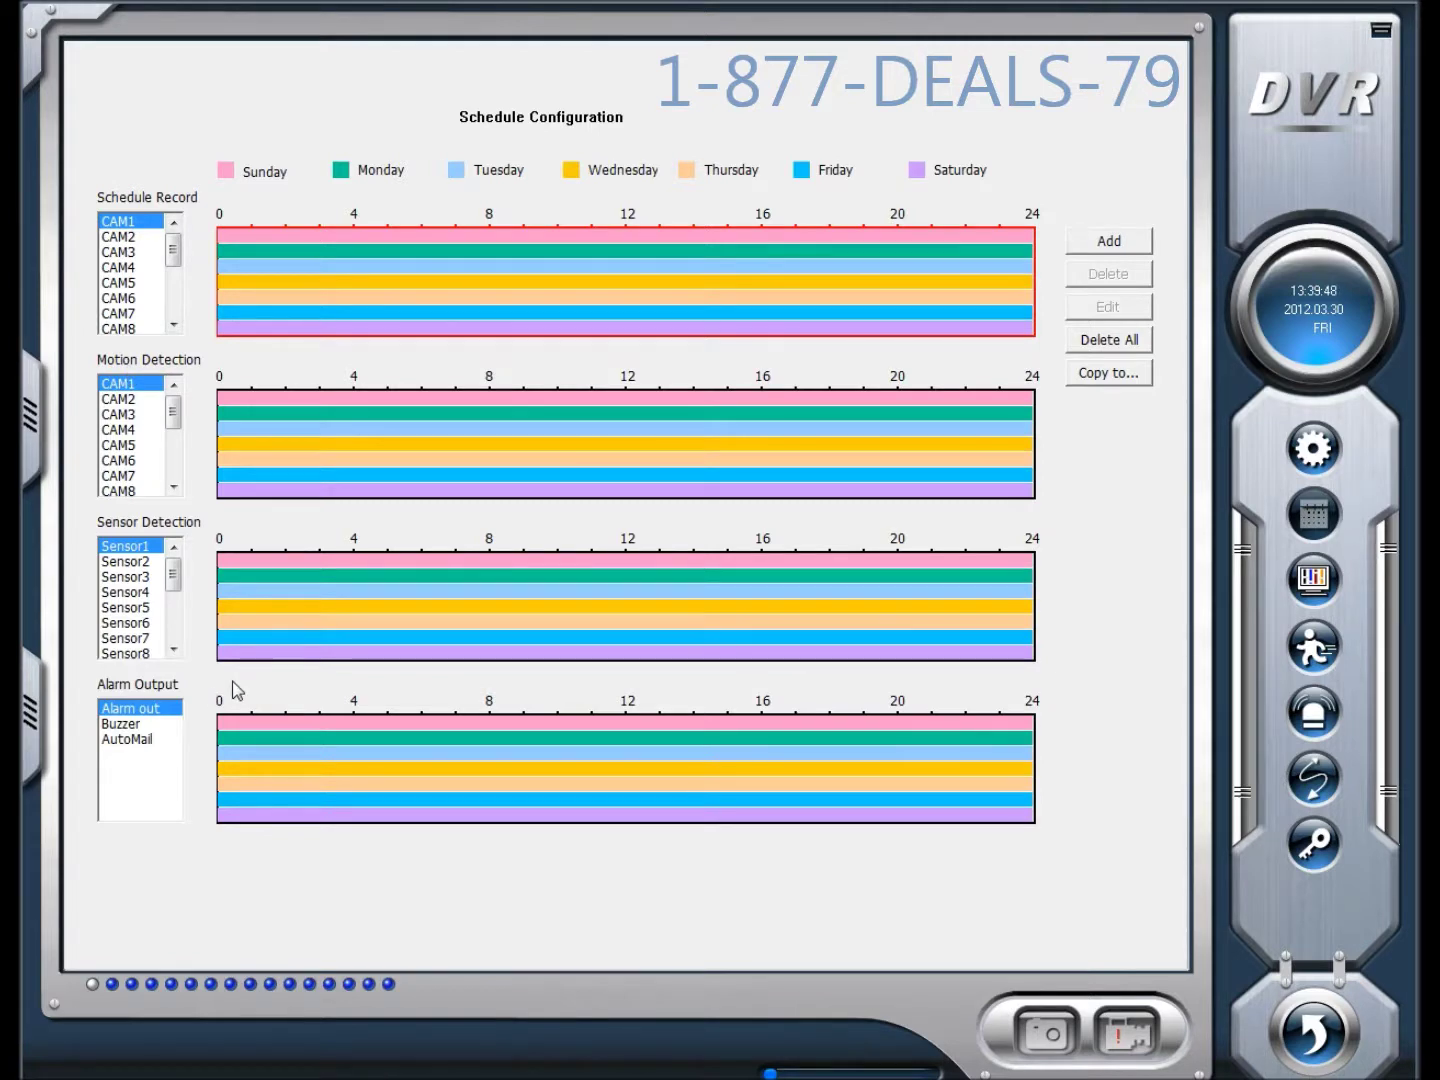
# Move from Video ProcAmp through the motion detection page to Alarm Configuration
pyautogui.click(1316, 580)
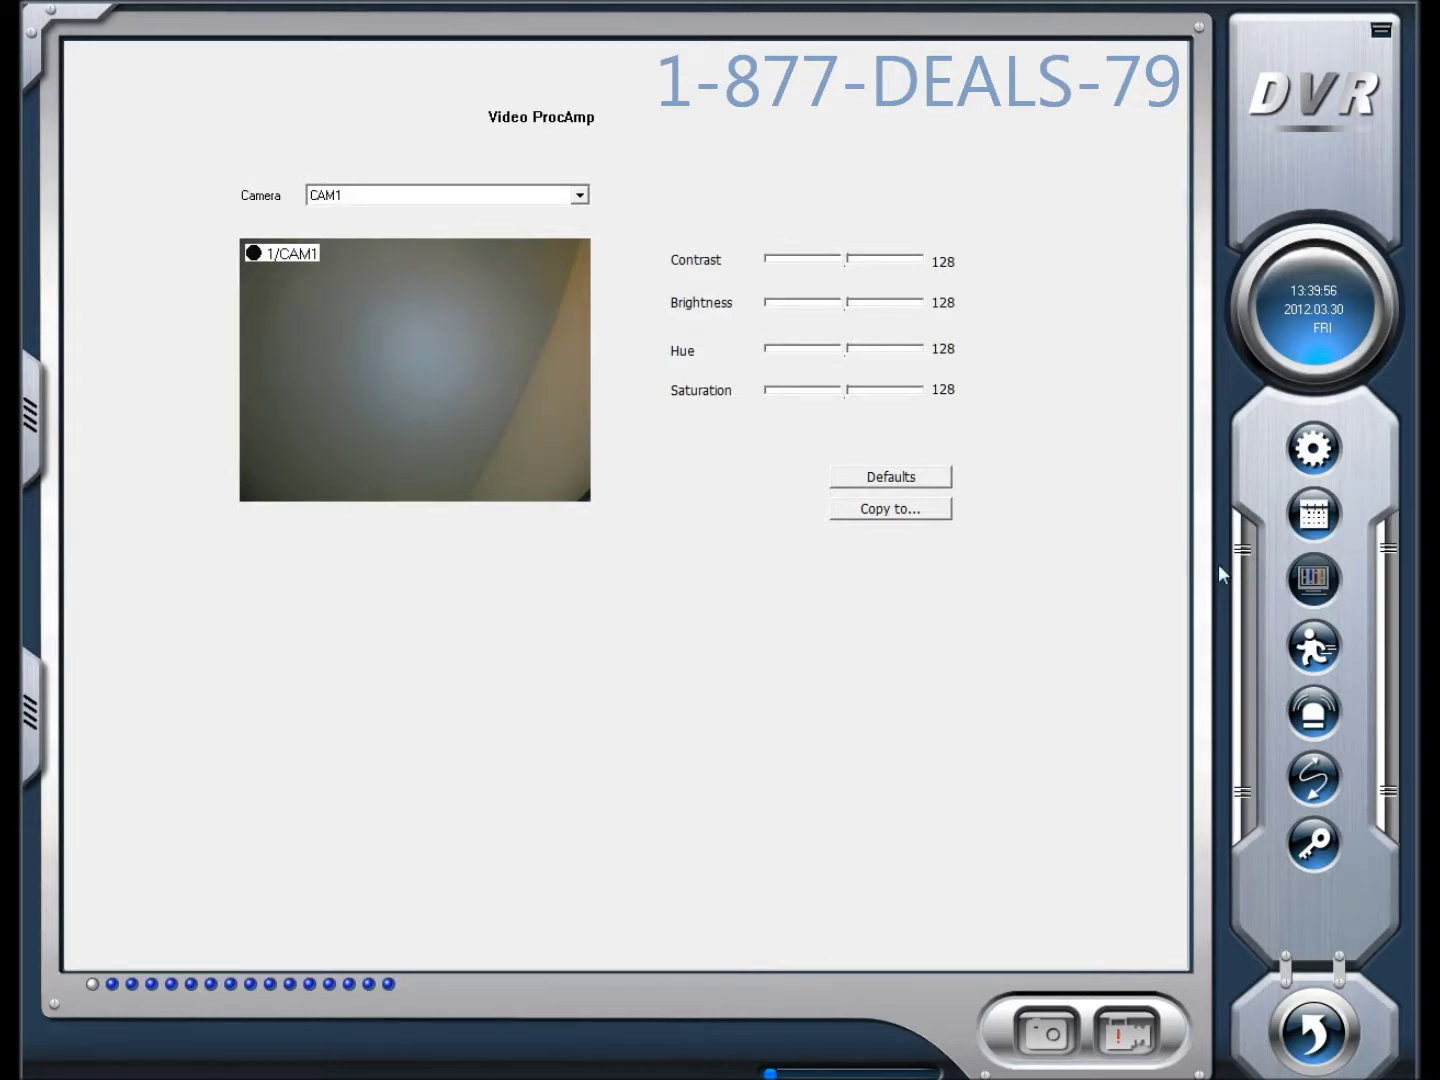
pyautogui.click(1334, 656)
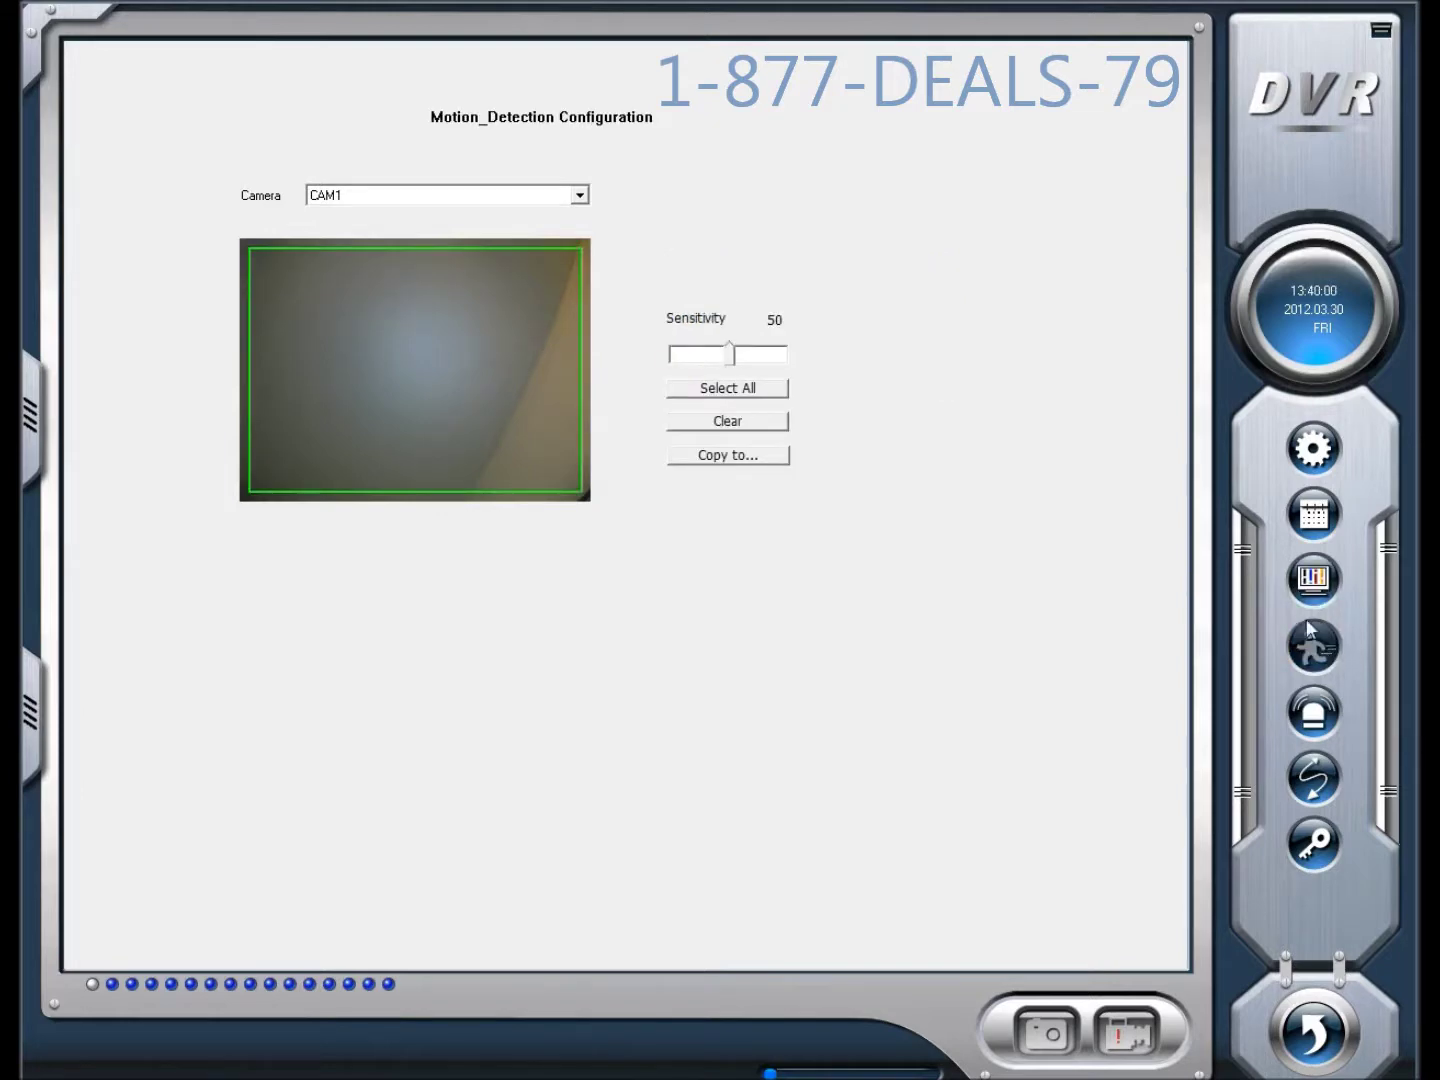
pyautogui.click(1330, 717)
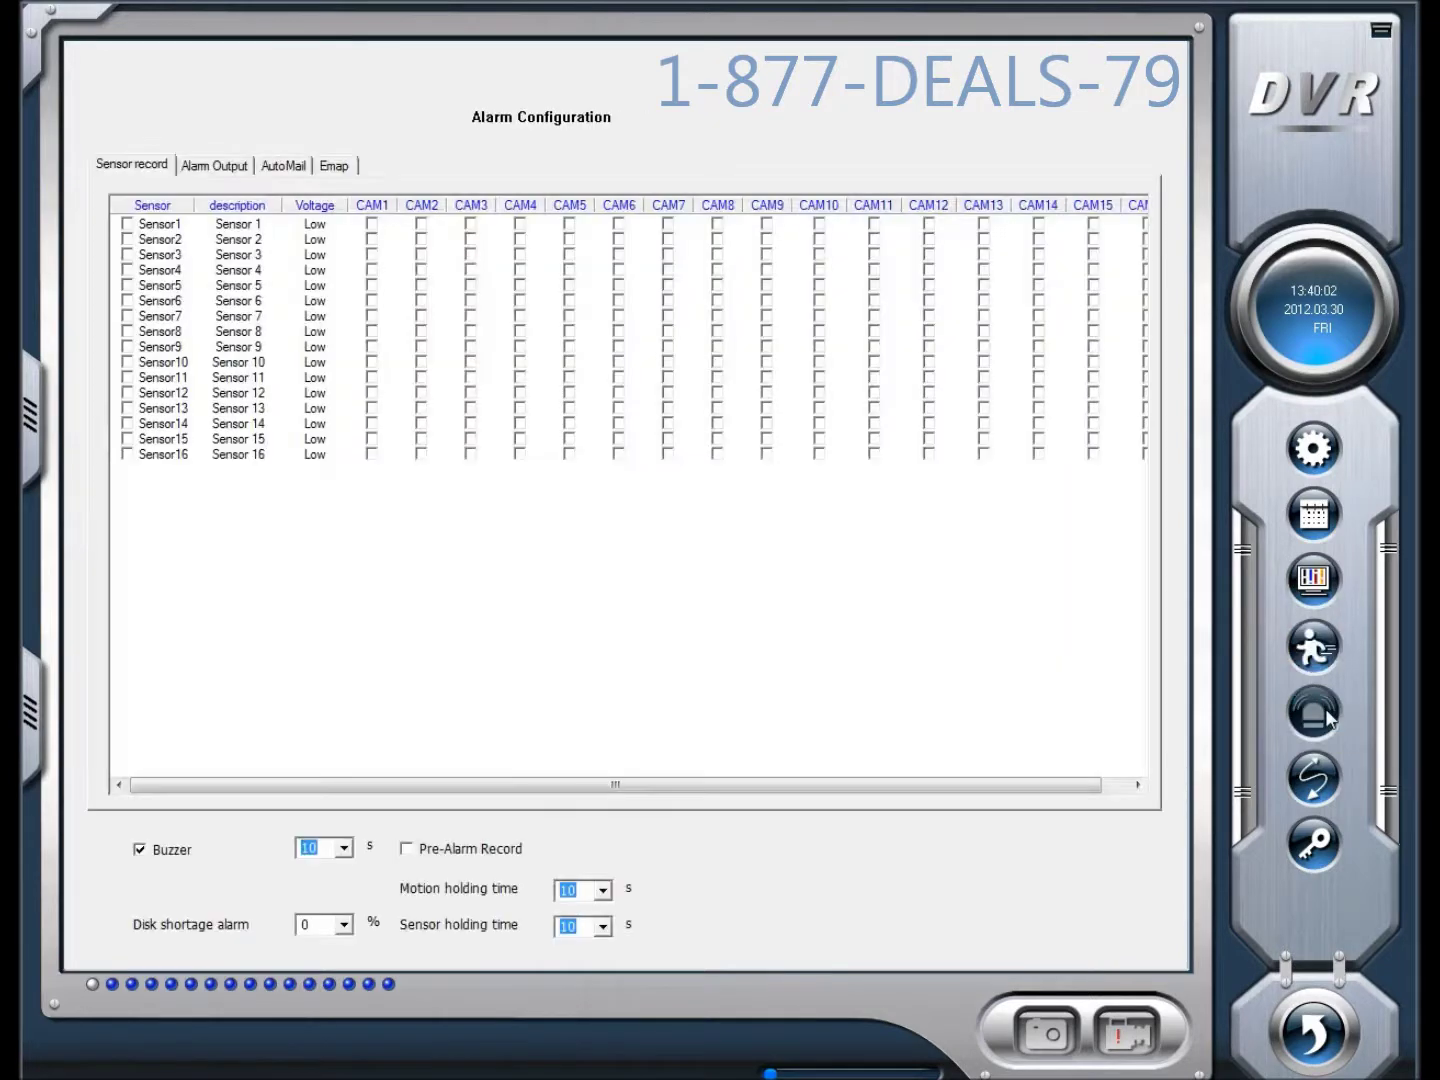
# Review the AutoMail and Alarm Output tabs, then switch to Ports/Devices configuration
pyautogui.click(283, 166)
pyautogui.click(239, 162)
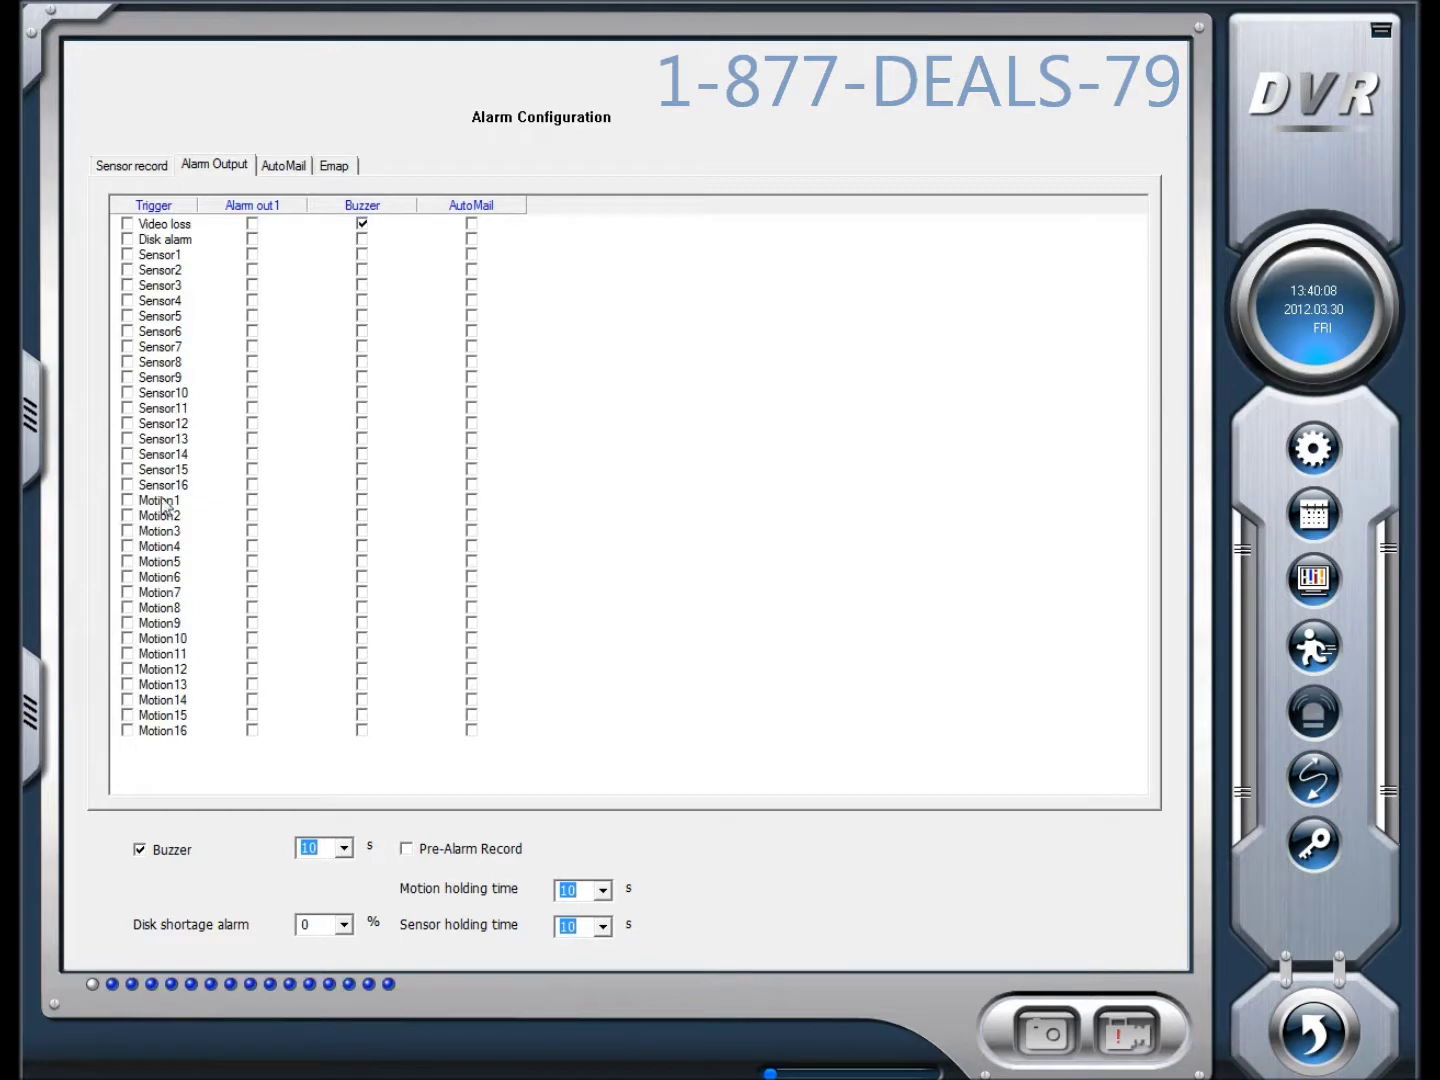
pyautogui.click(276, 168)
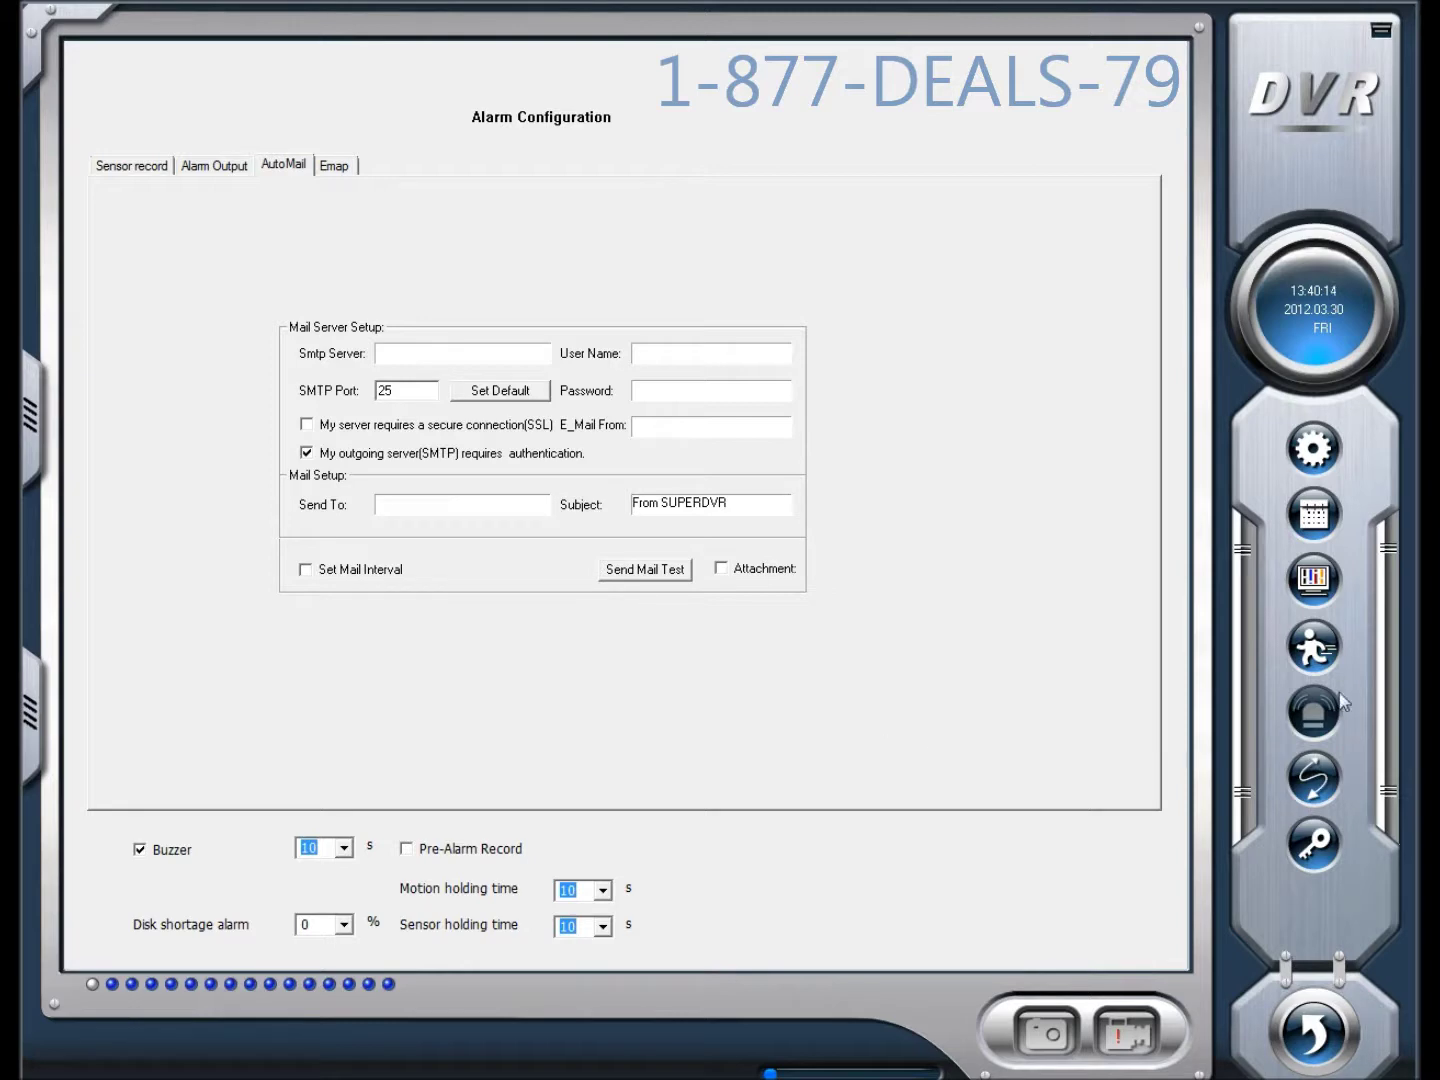
pyautogui.click(1320, 780)
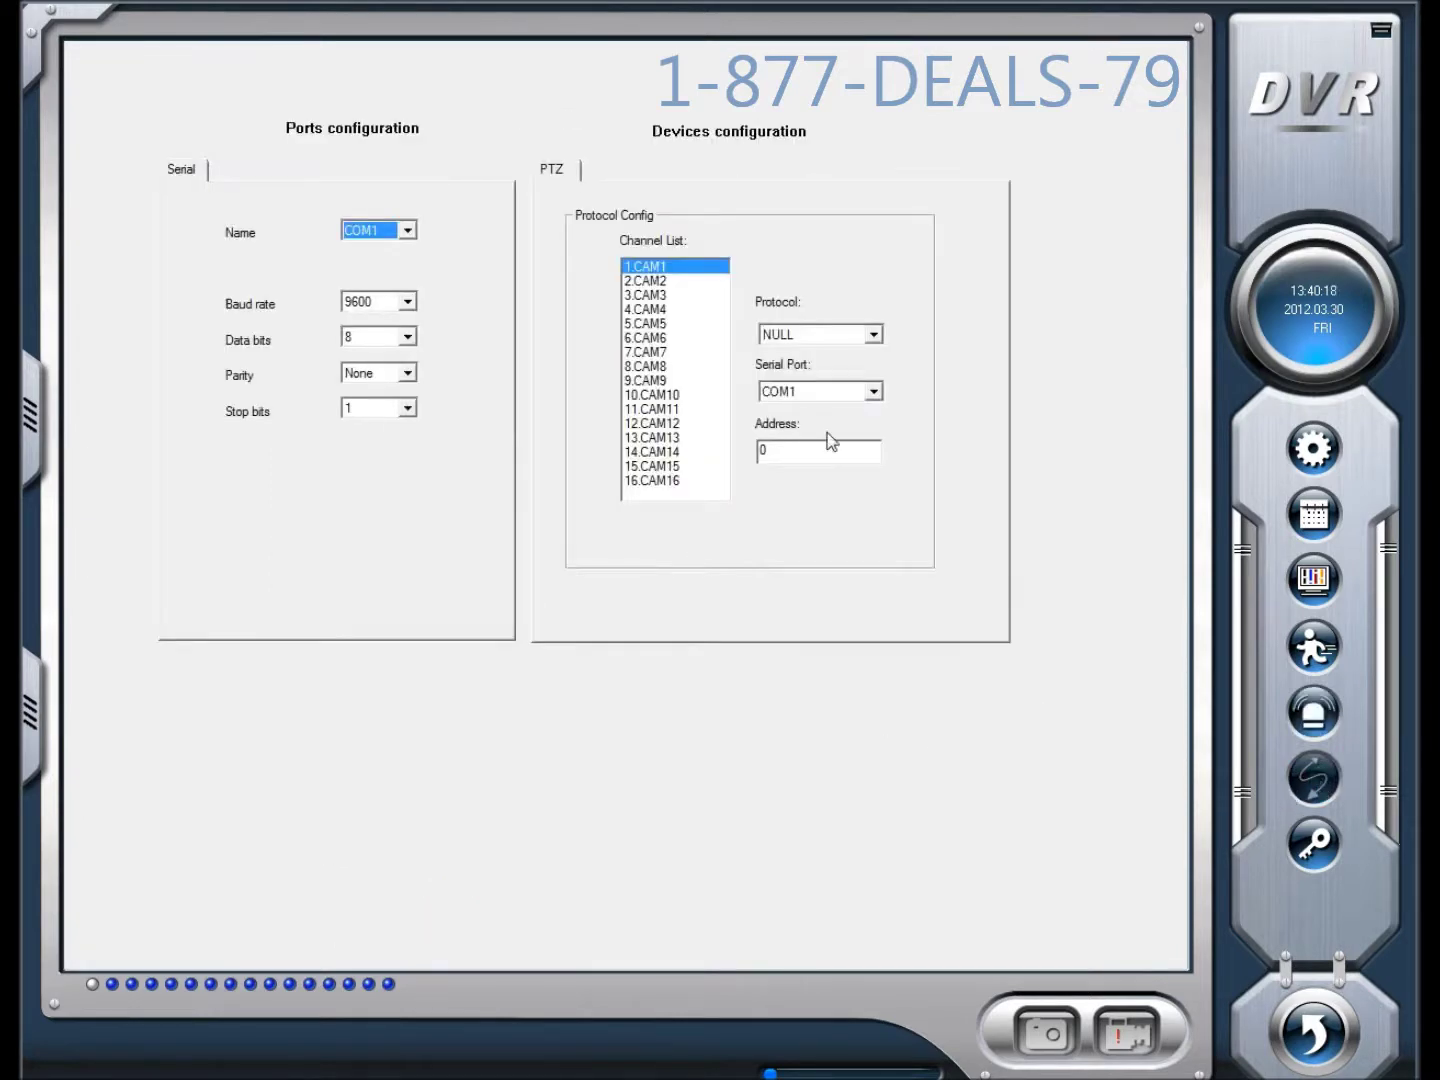
# Inspect Power User and Normal User permissions in User Configuration, then return to the live grid
pyautogui.click(1313, 843)
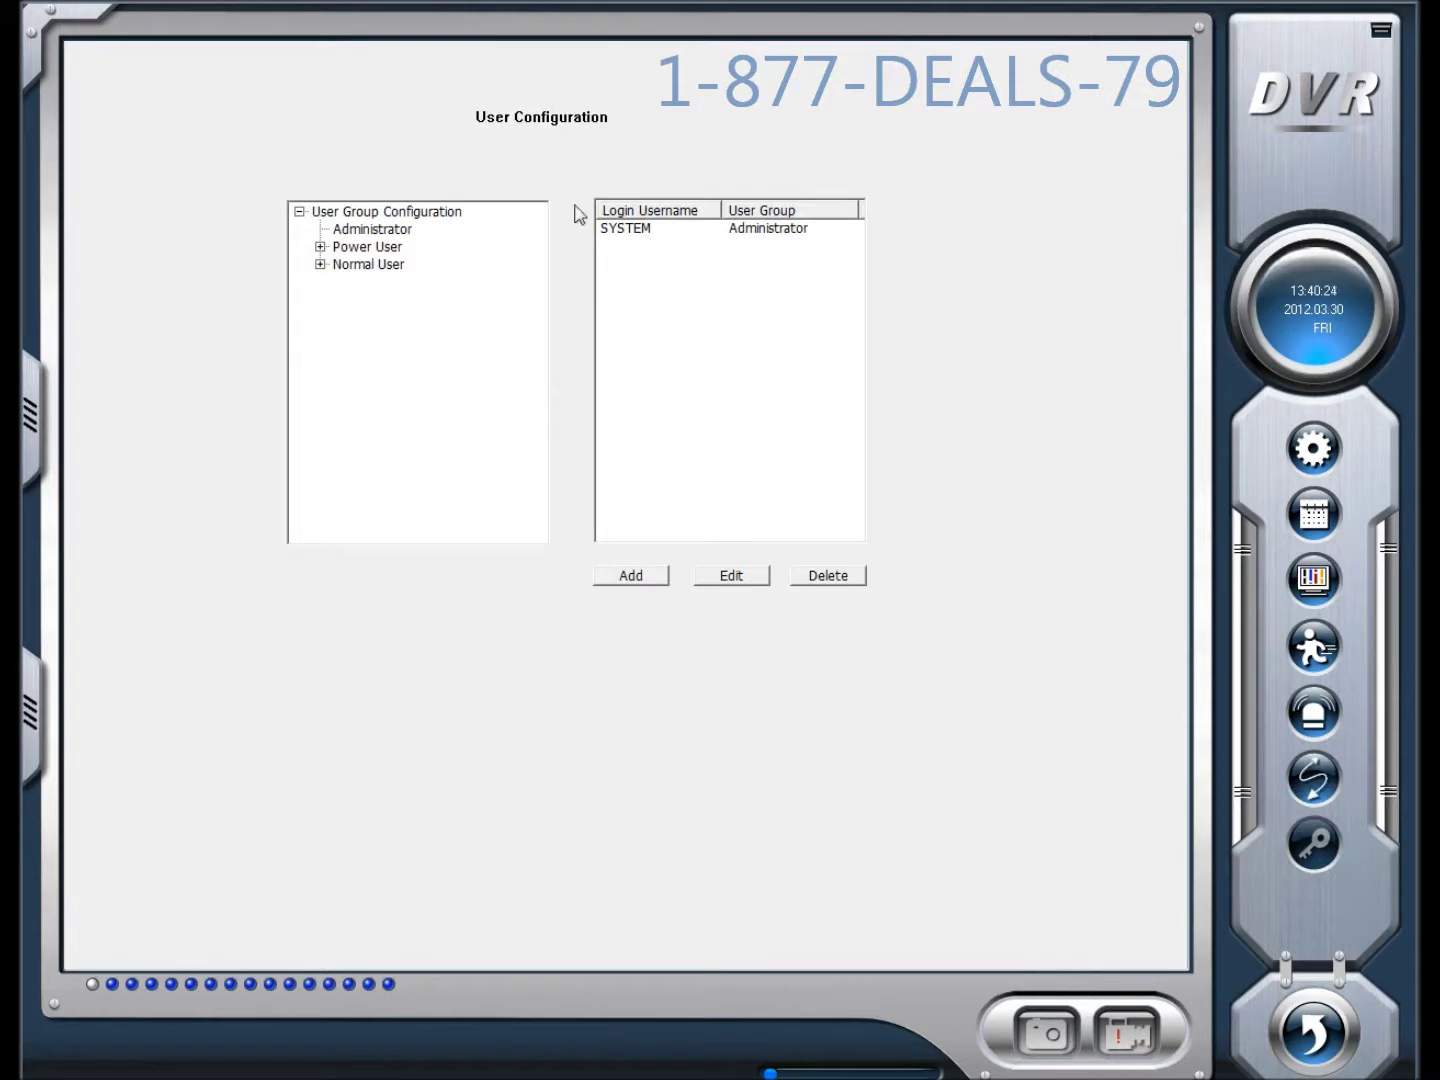
pyautogui.click(319, 247)
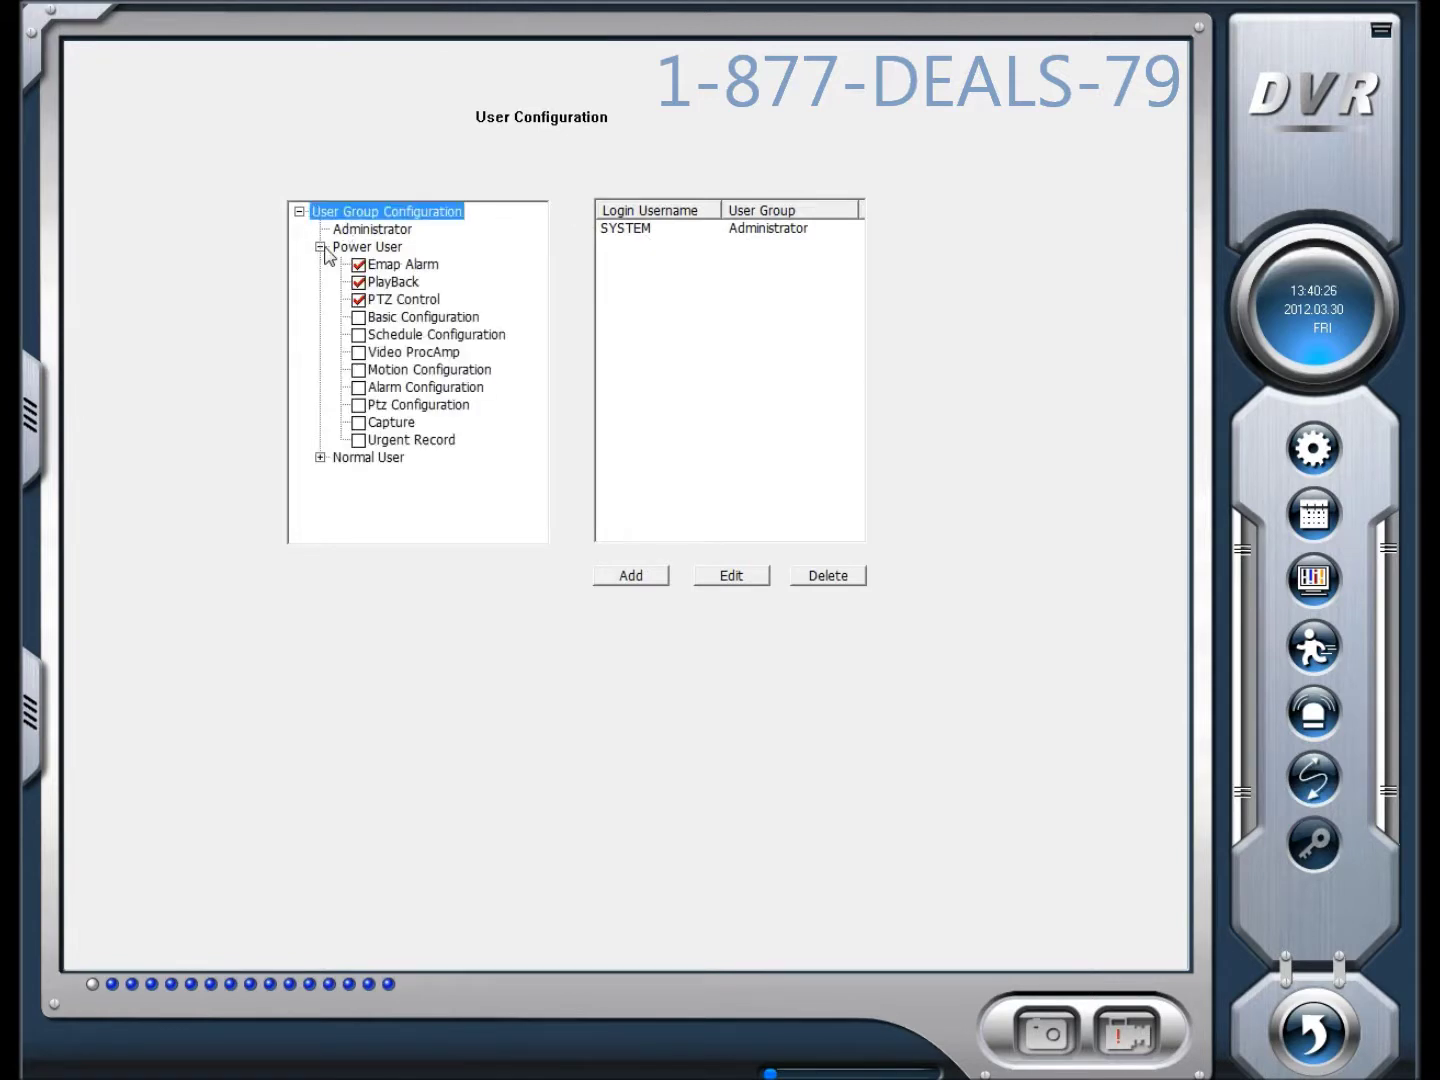
pyautogui.click(319, 247)
pyautogui.click(320, 248)
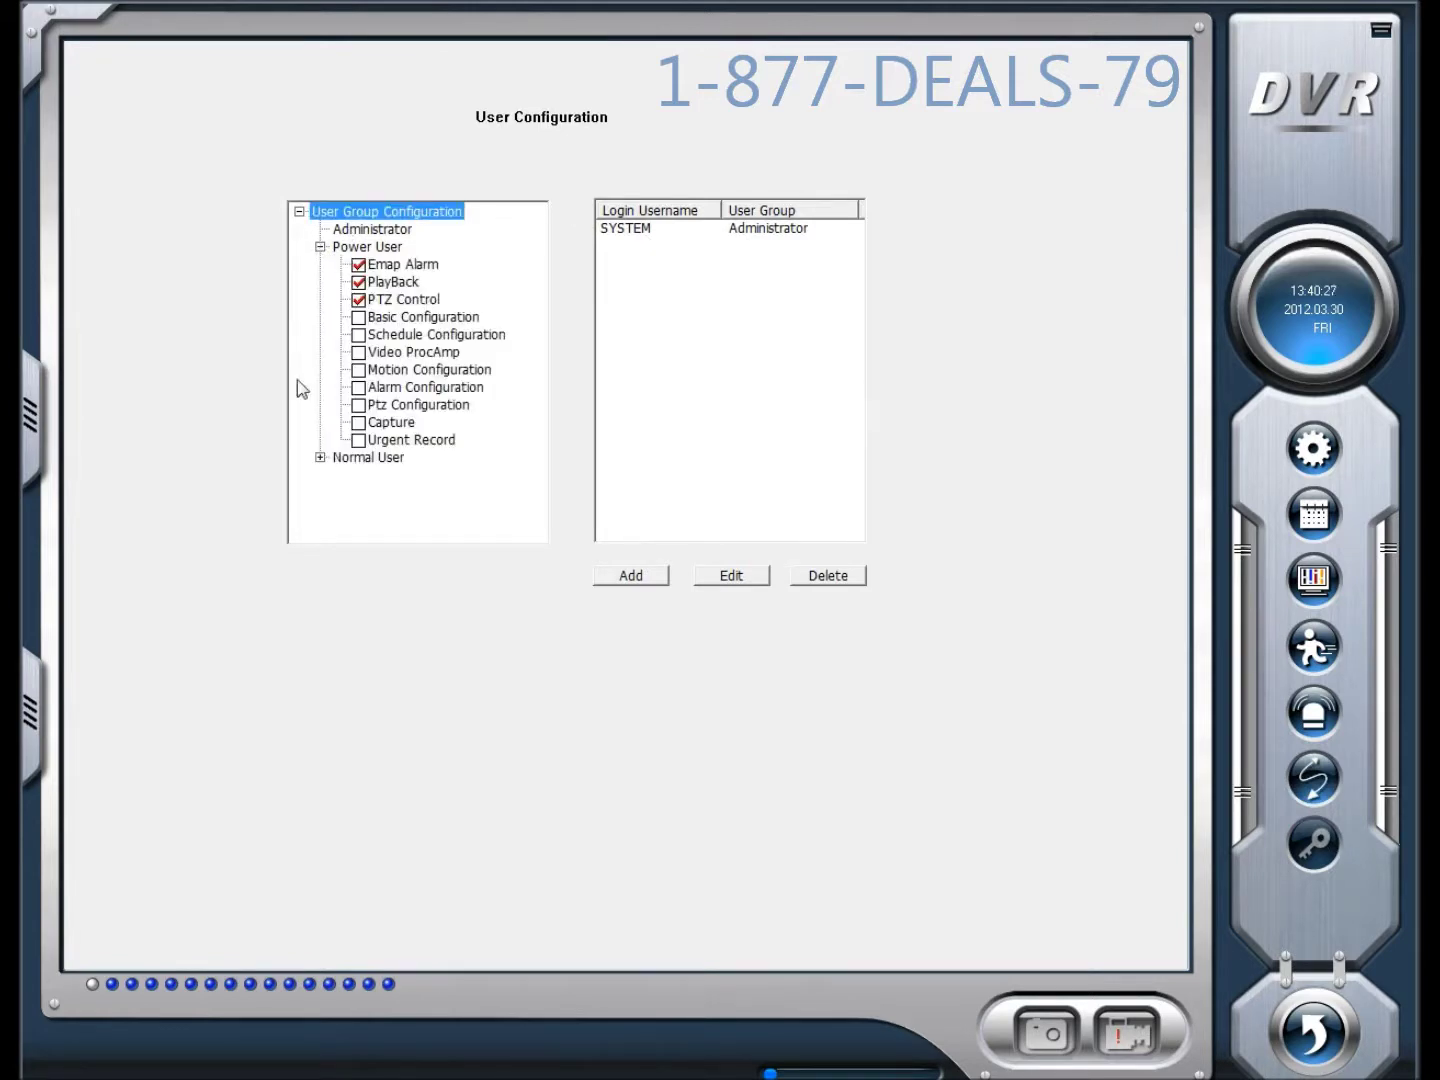
pyautogui.click(319, 458)
pyautogui.moveTo(536, 371); pyautogui.dragTo(1121, 914)
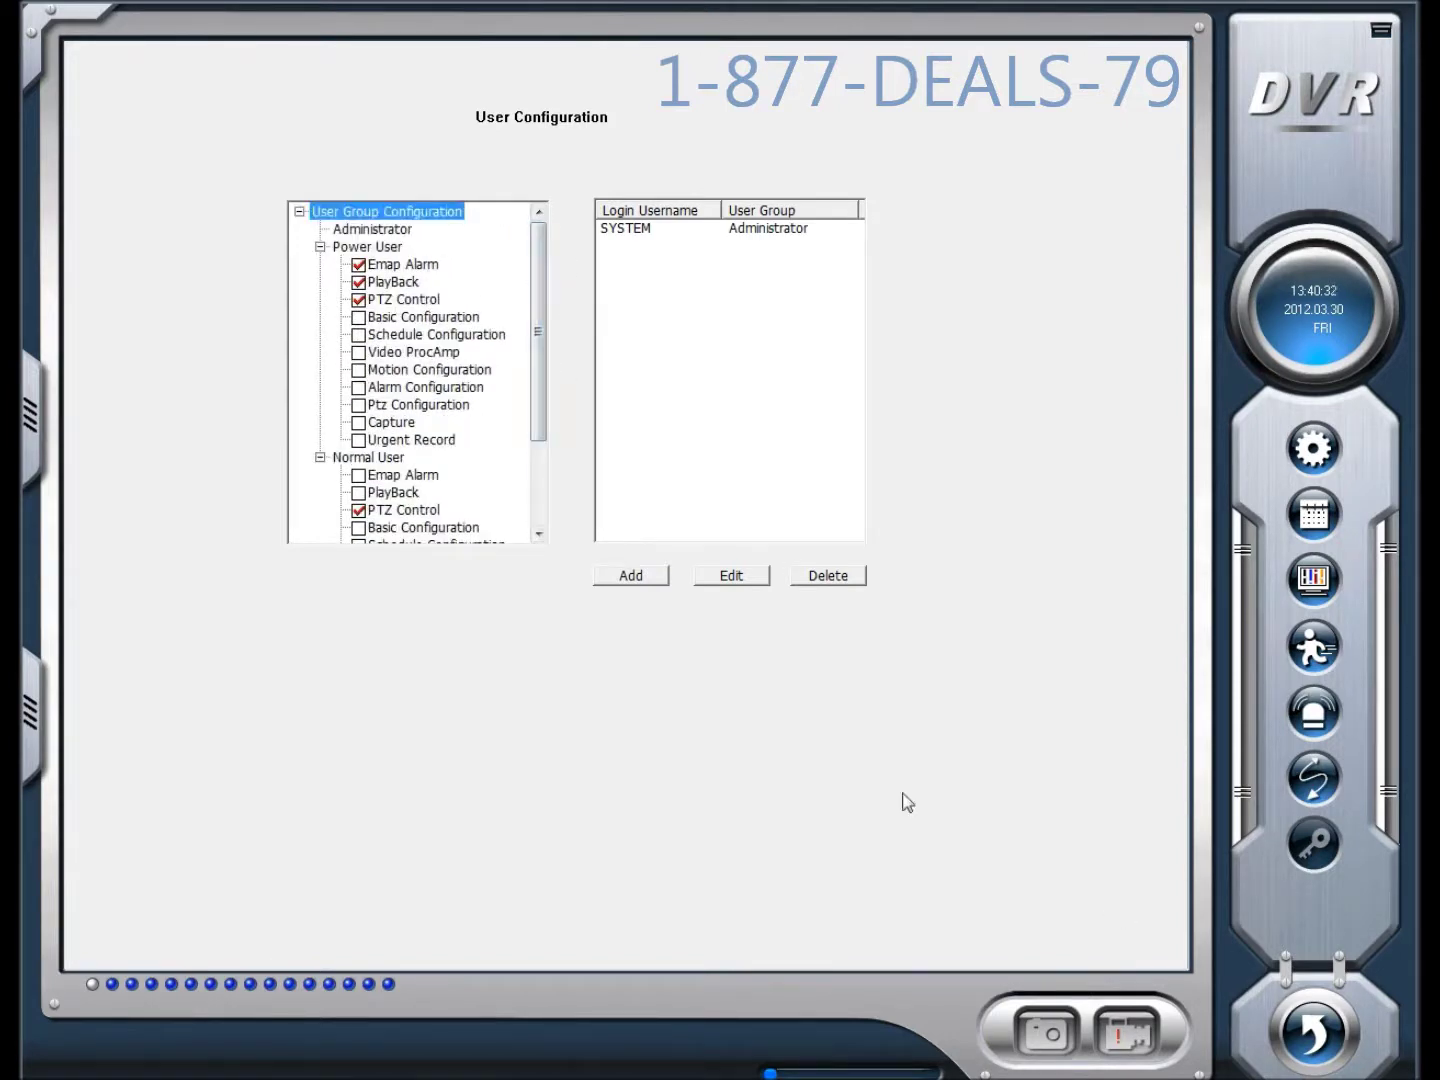
pyautogui.click(1314, 1032)
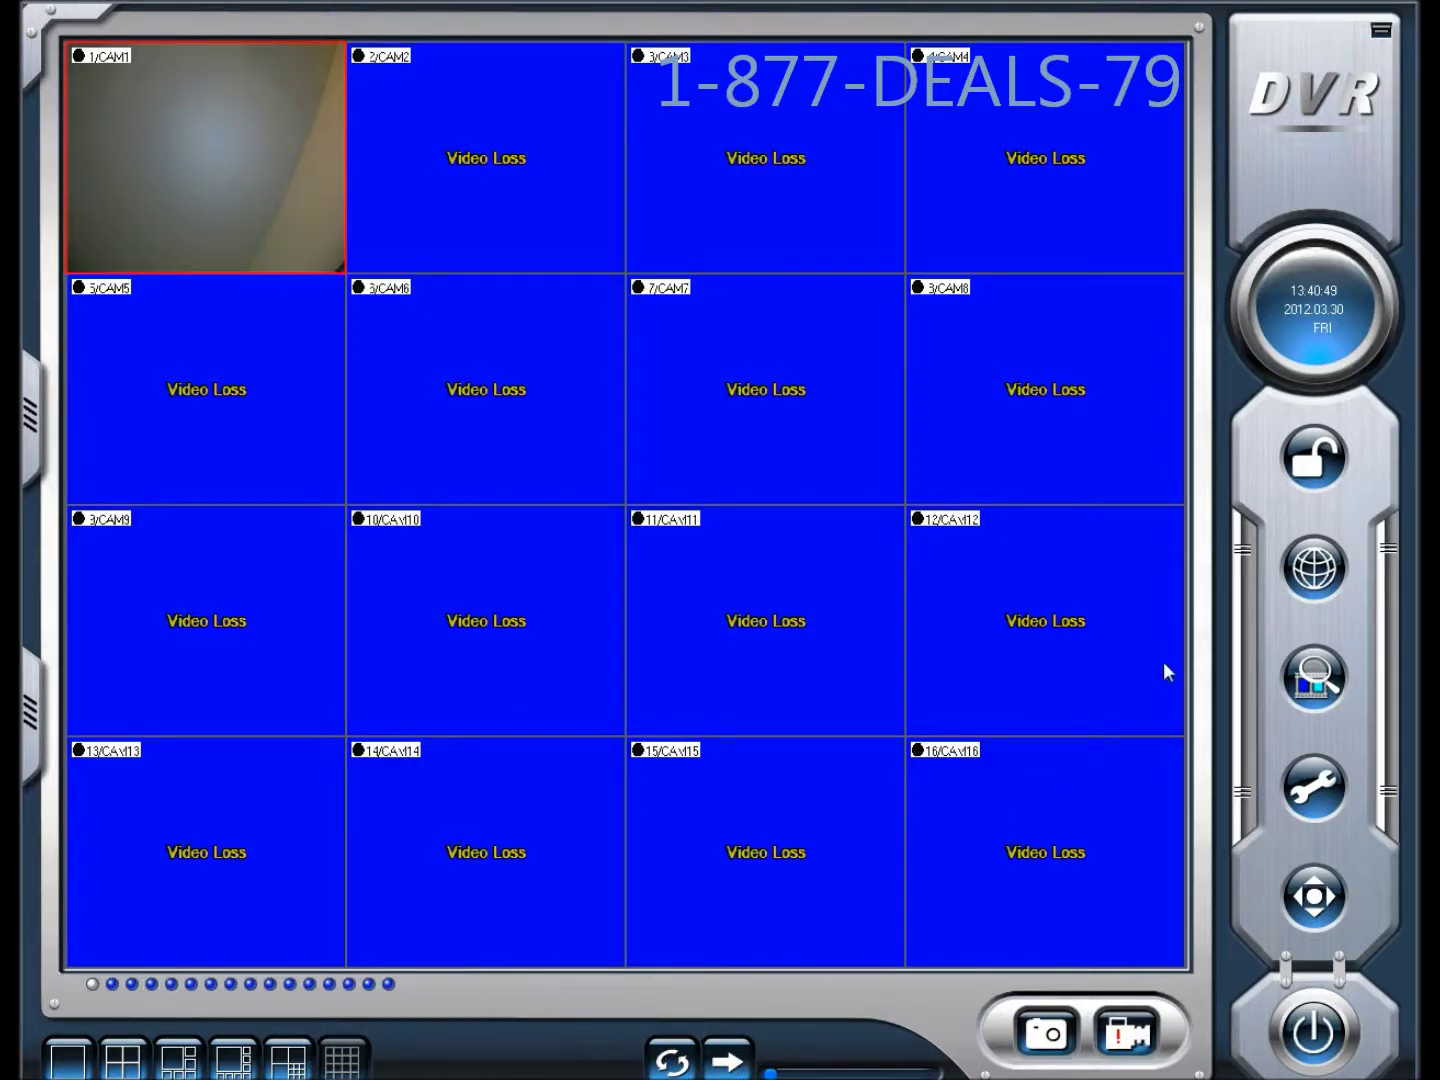
pyautogui.click(1305, 675)
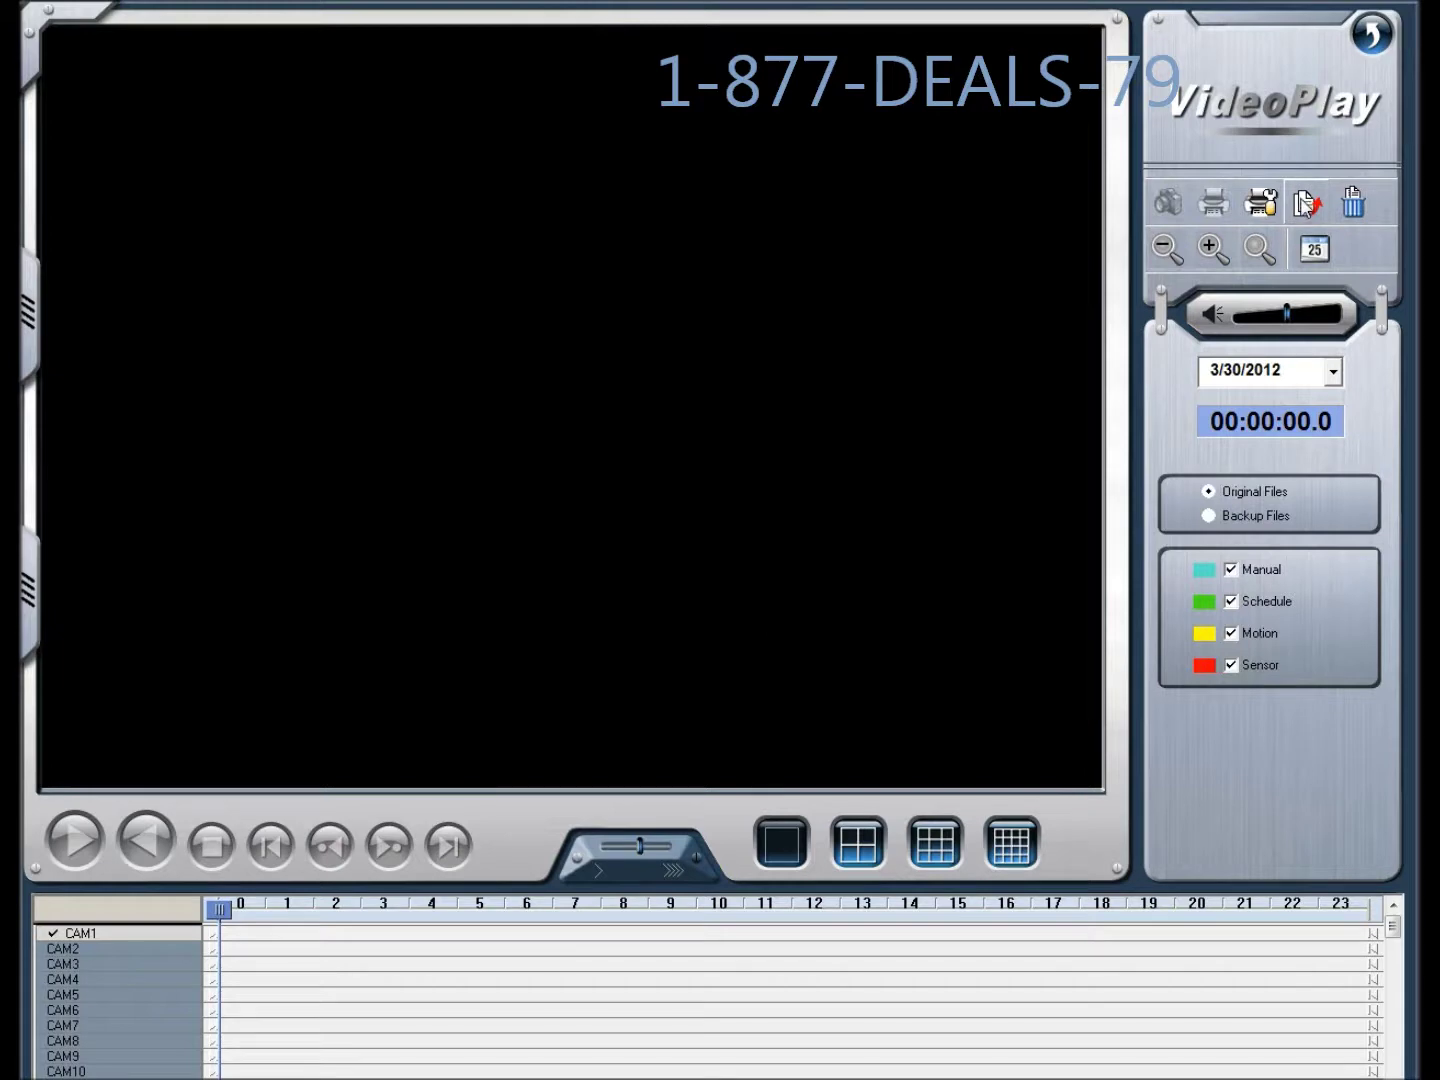
pyautogui.click(1016, 846)
pyautogui.click(1199, 706)
pyautogui.click(1373, 32)
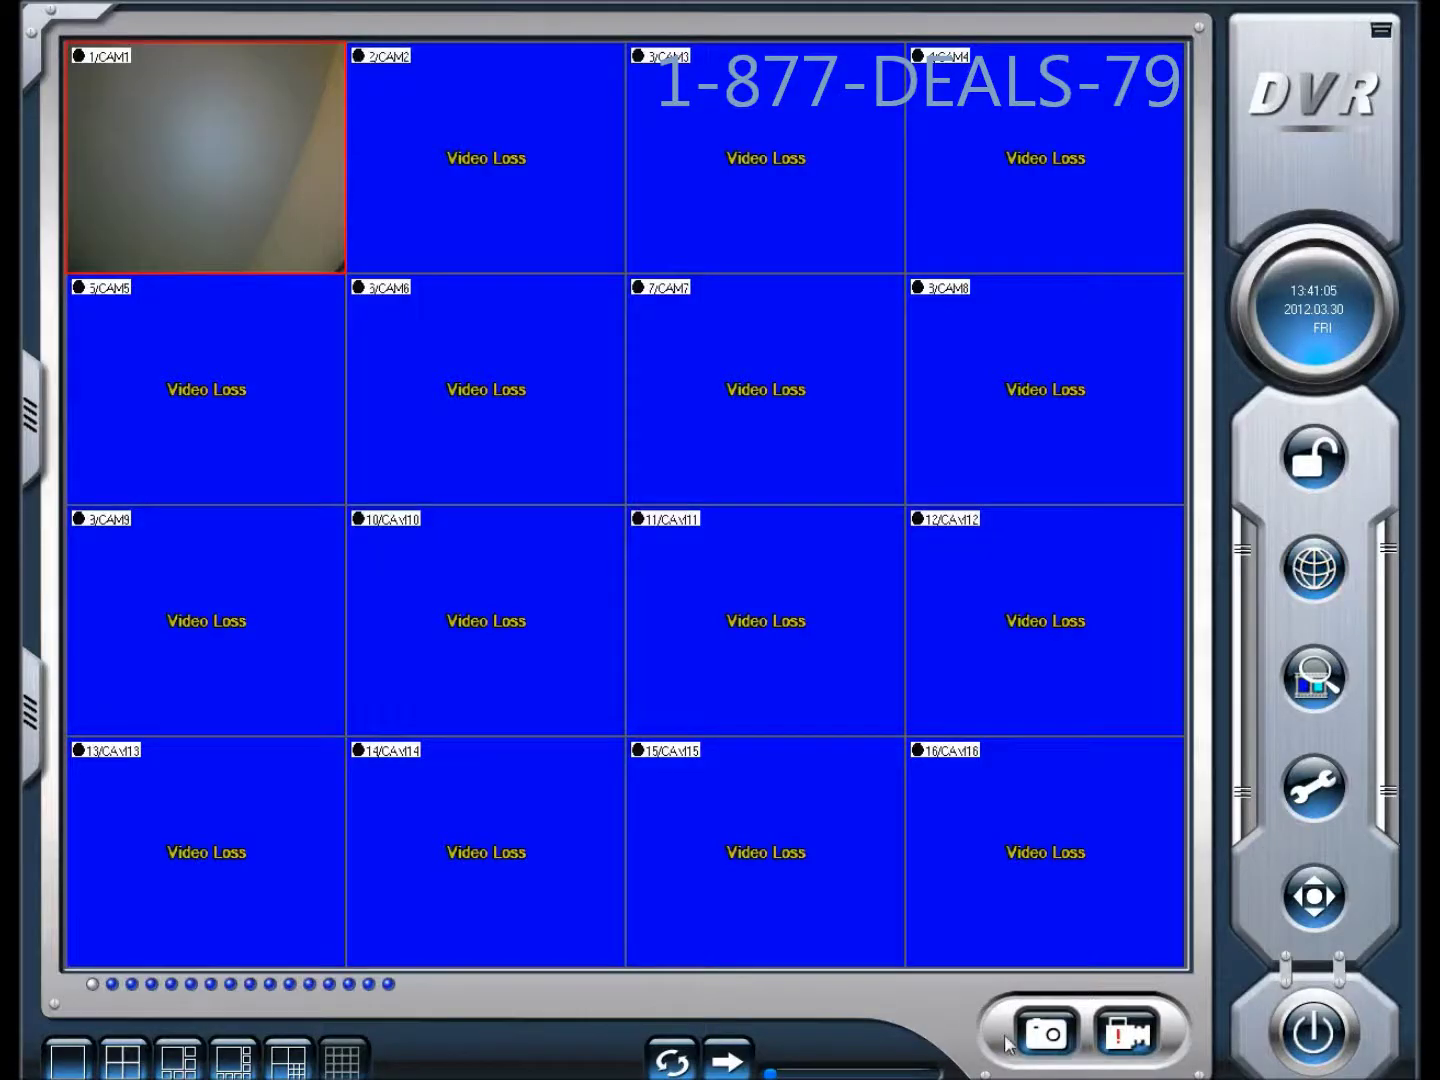
# Dismiss the e-map's 'No map exist!' notice and select the CAM13 tile
pyautogui.click(1320, 568)
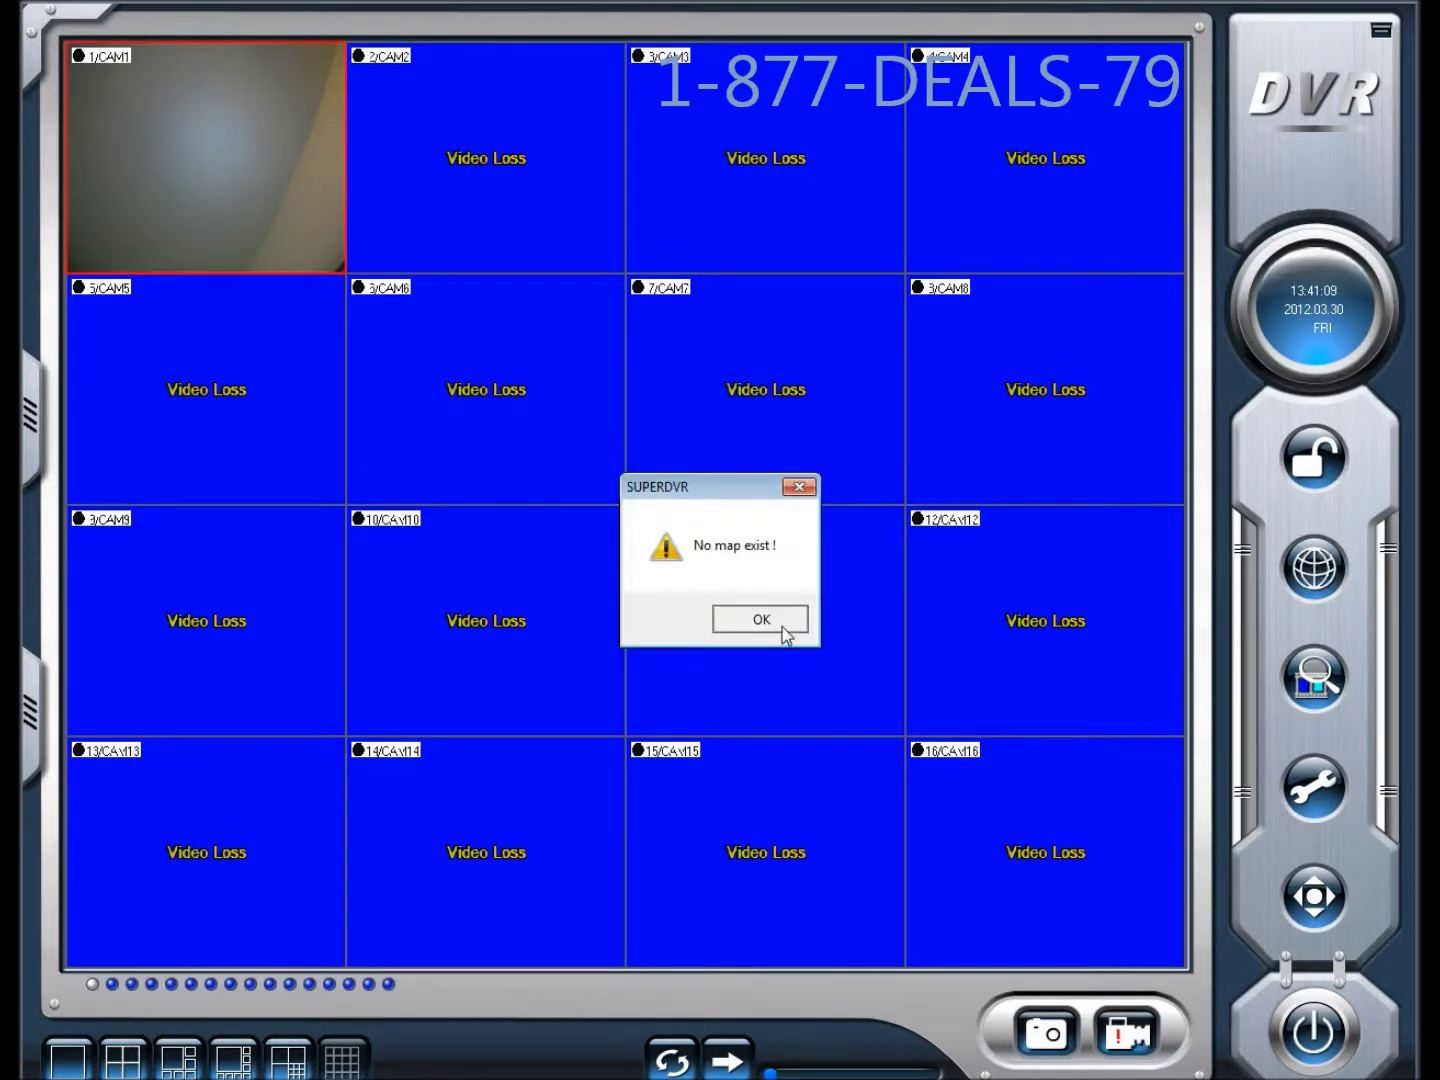
pyautogui.click(760, 620)
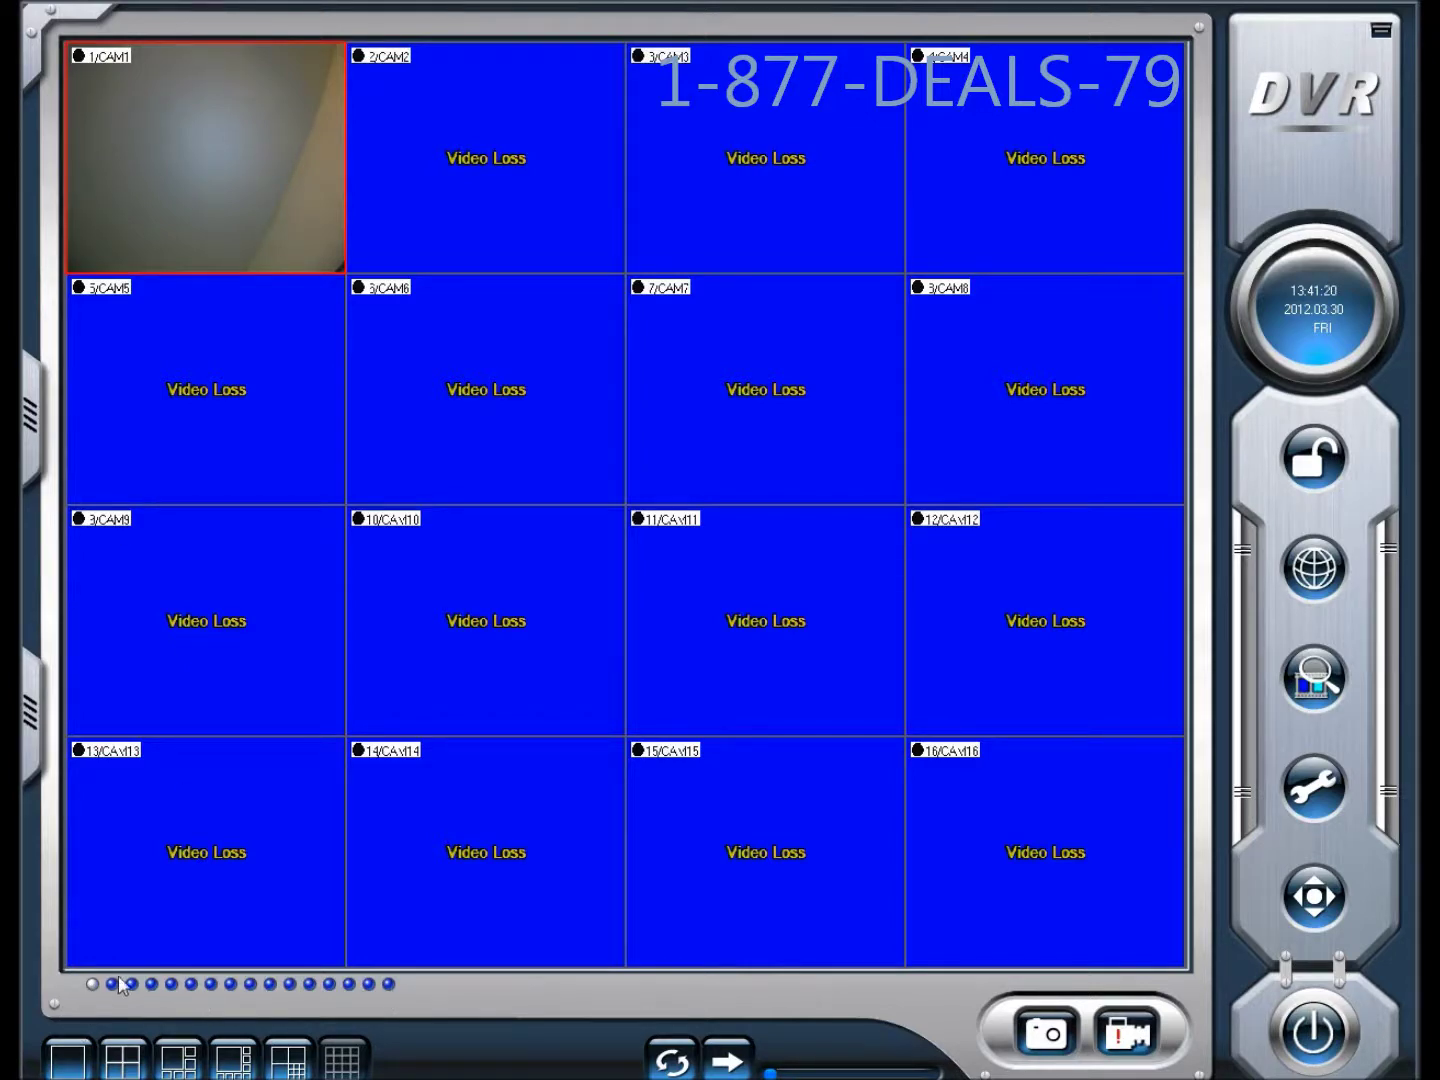
pyautogui.click(288, 815)
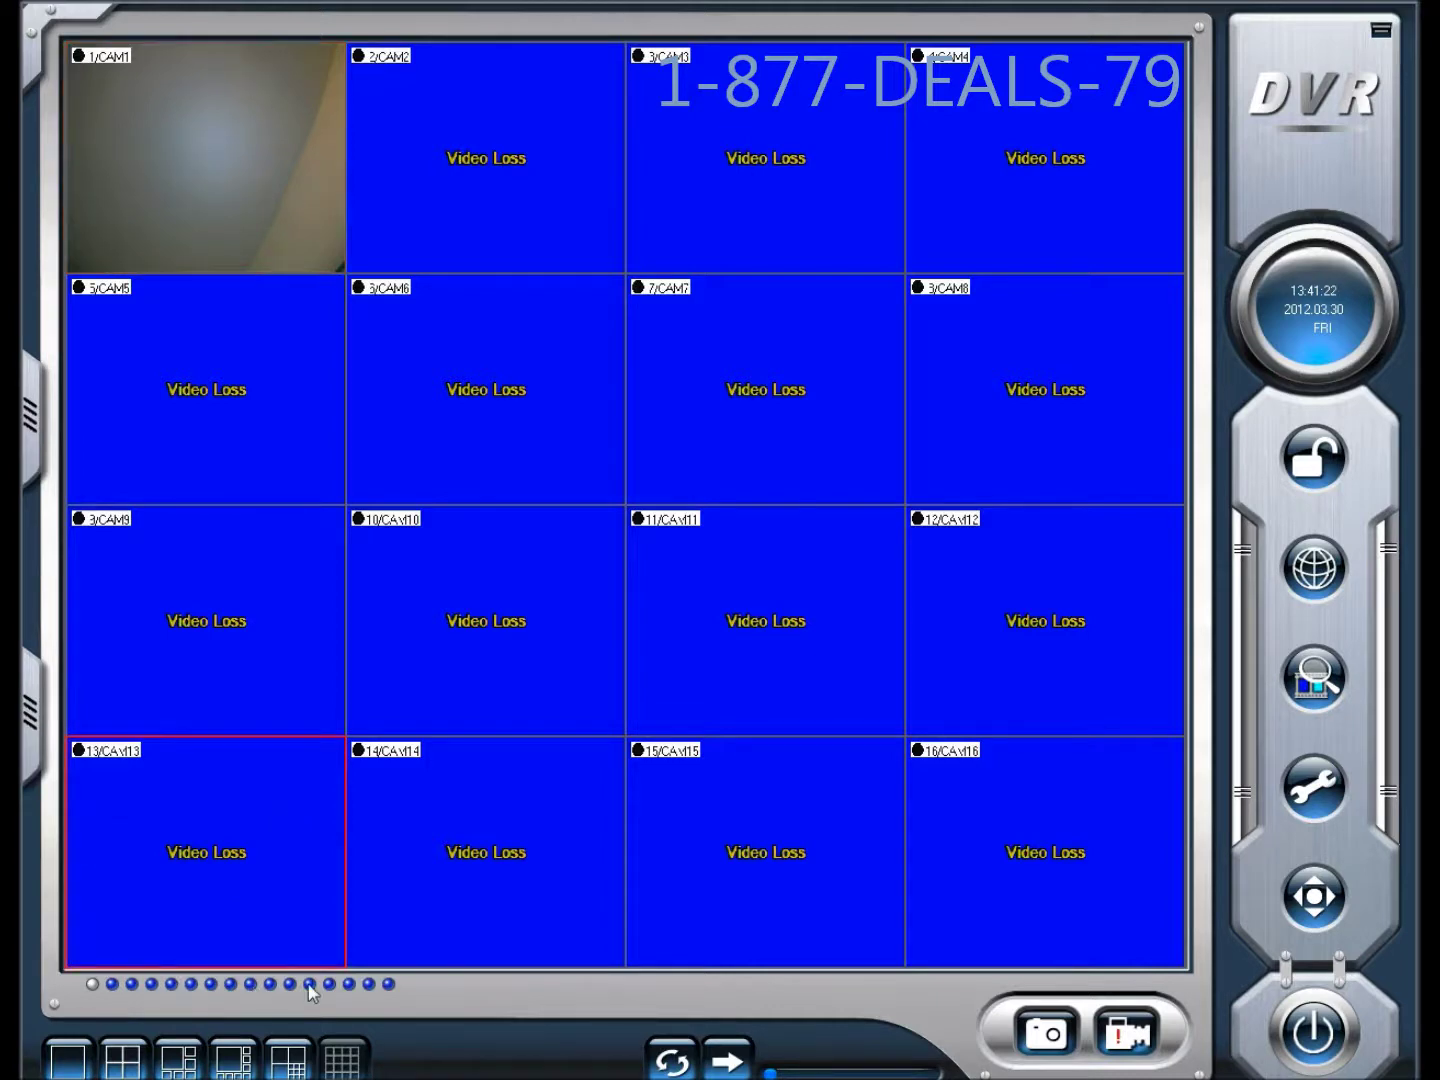